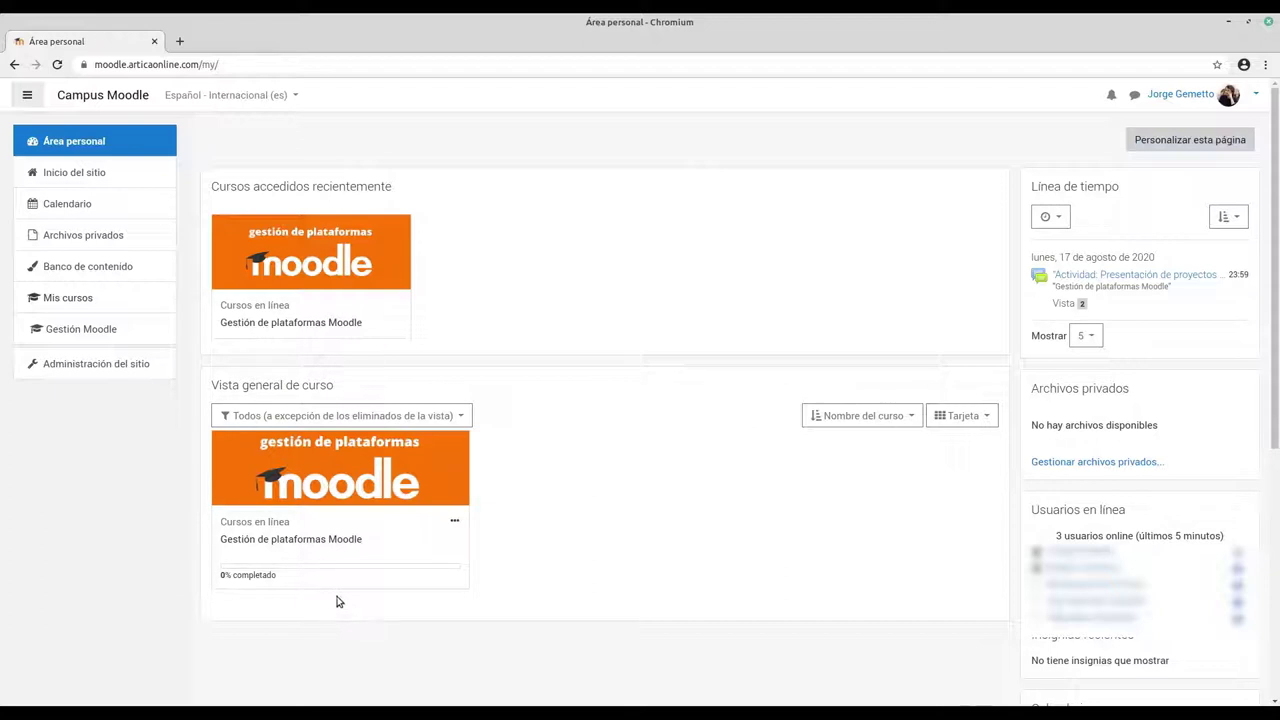
Unenrol the student listed between the two Docente participants from the Gestión de plataformas Moodle course.
left_click(326, 540)
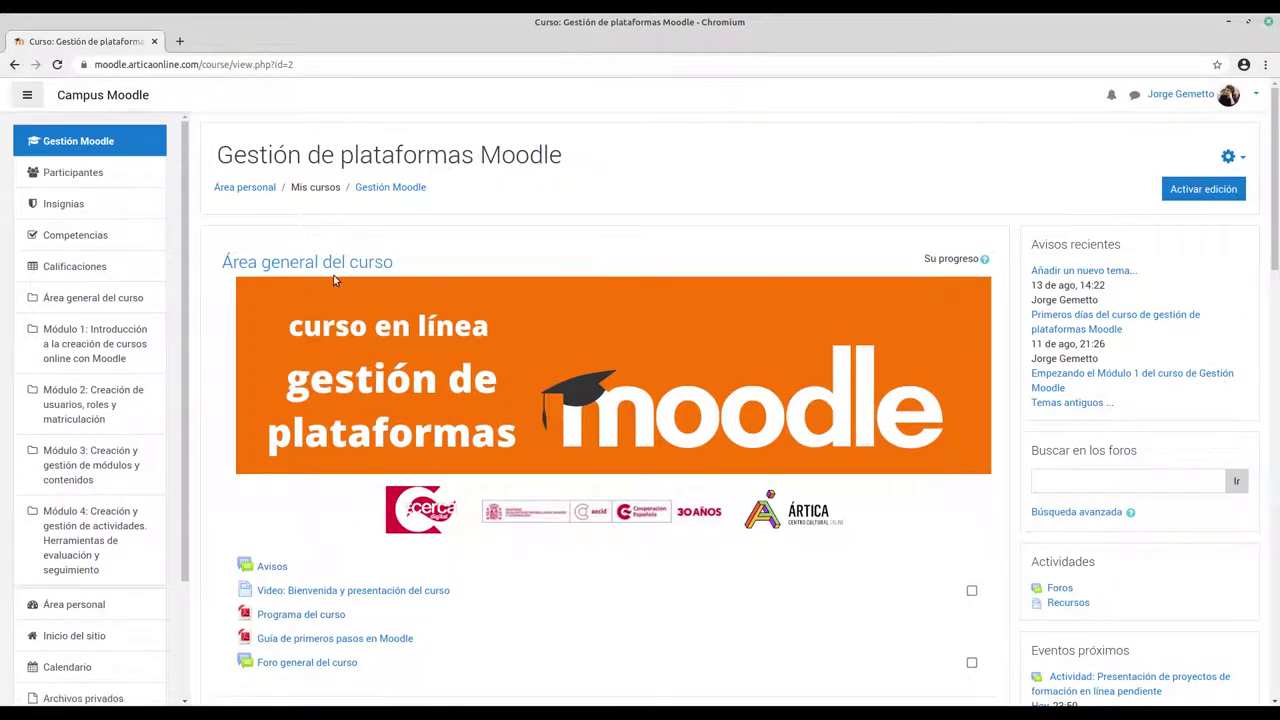
left_click(70, 174)
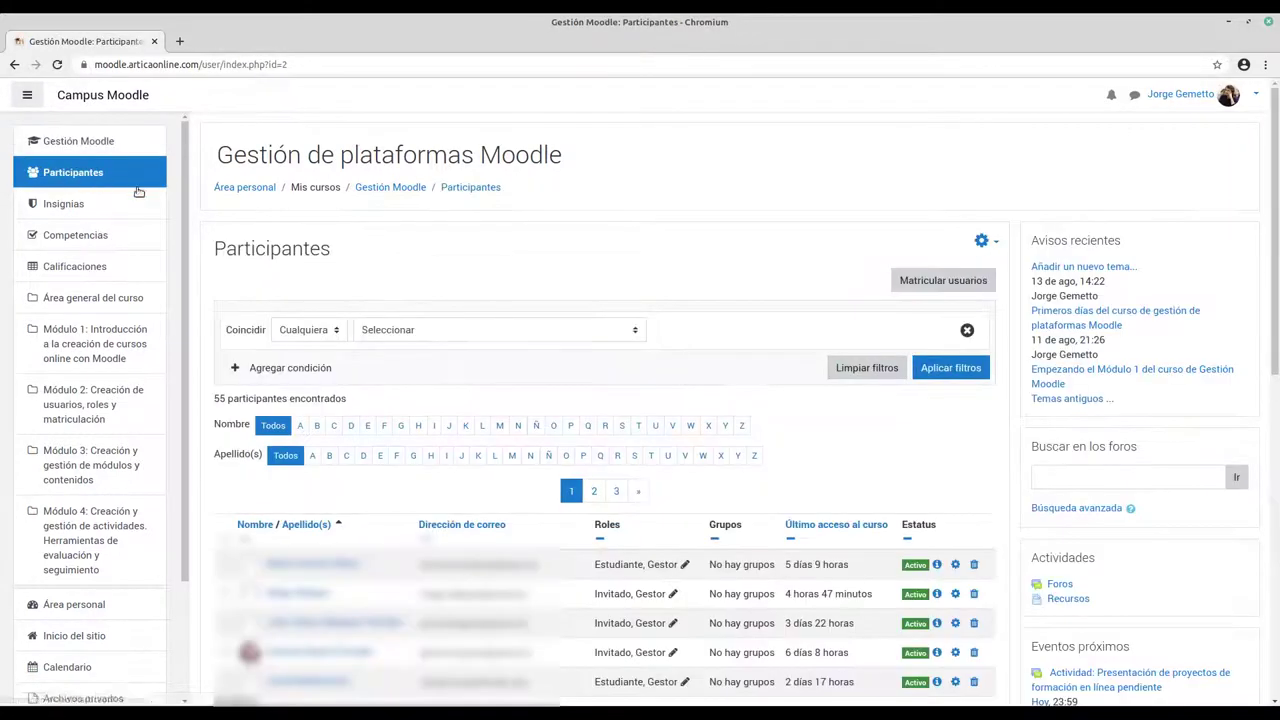
scroll(697, 291, "down", 2)
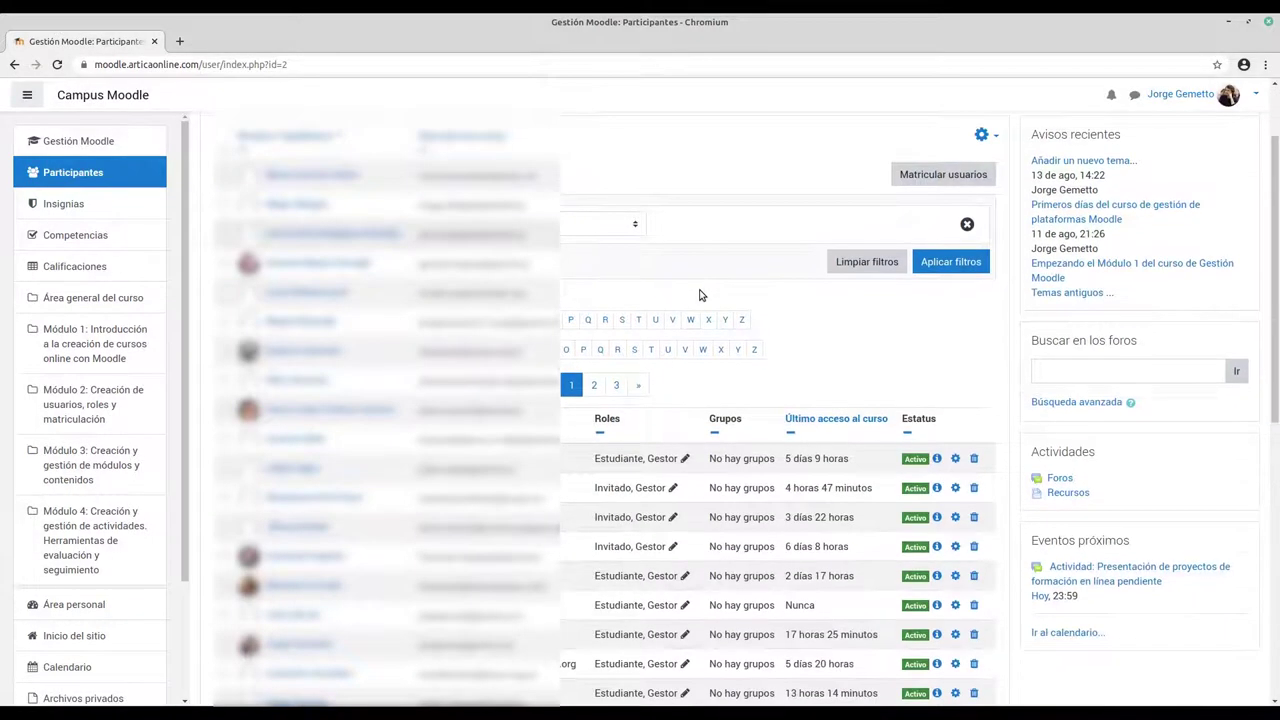
scroll(700, 295, "down", 3)
scroll(700, 295, "down", 3)
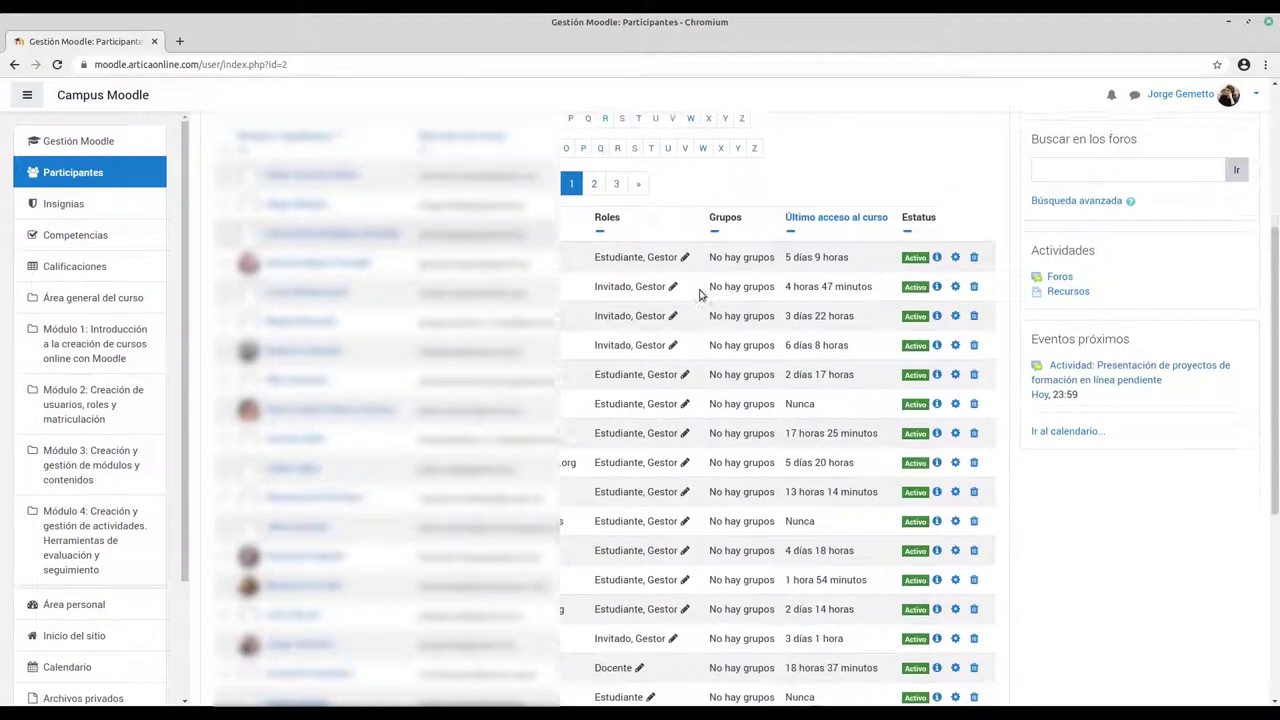
scroll(700, 295, "down", 3)
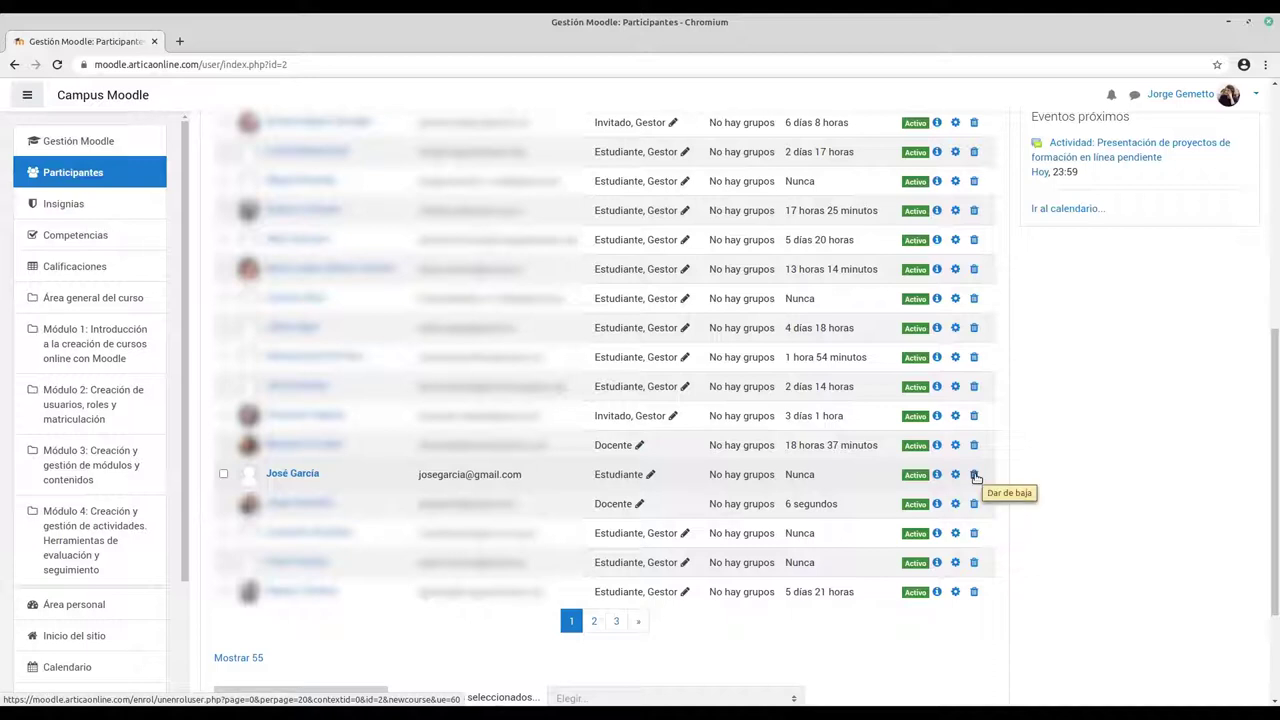
left_click(975, 476)
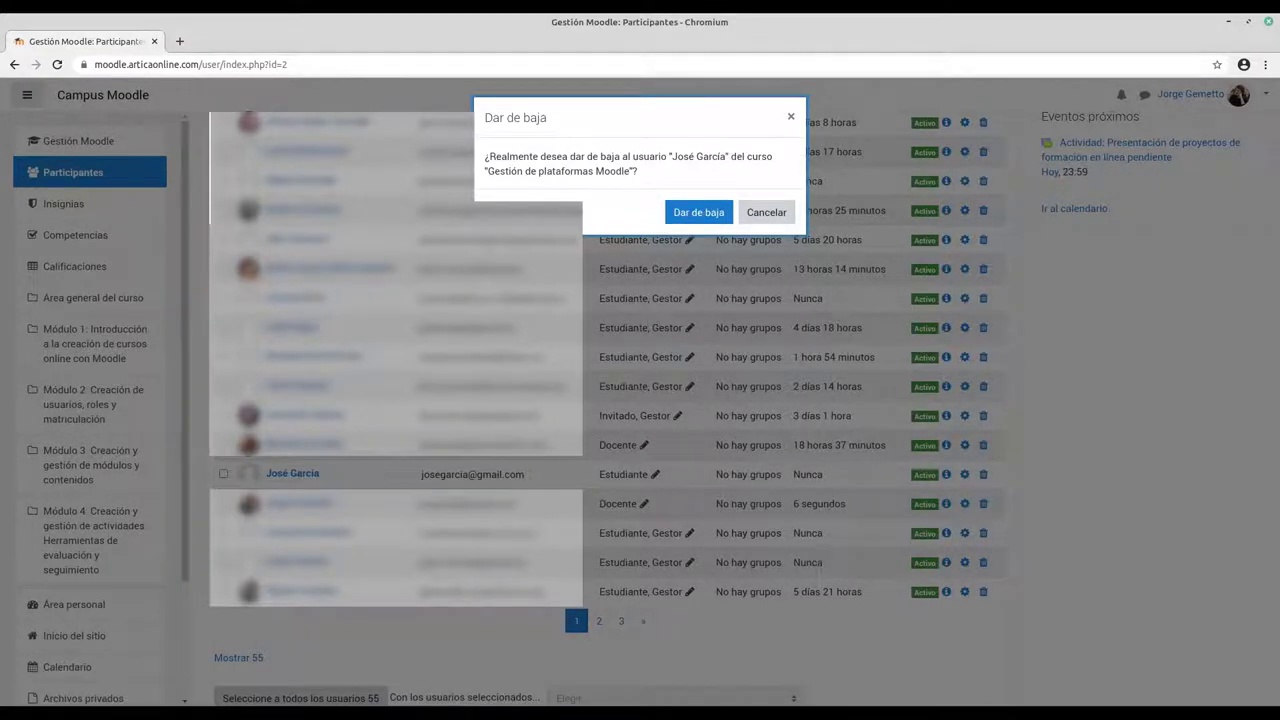
left_click(697, 212)
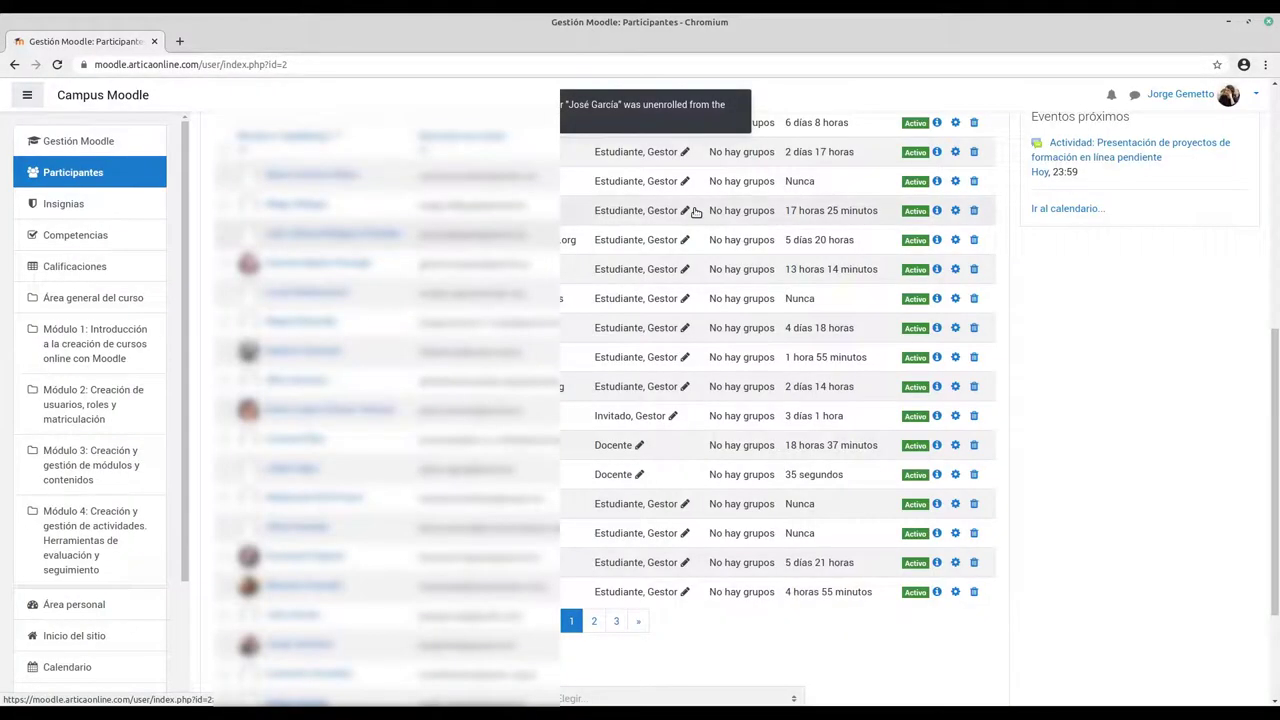
Open the site-wide user list (Examinar lista de usuarios) from the Usuarios section of the site administration.
scroll(780, 400, "up", 1)
scroll(780, 400, "up", 3)
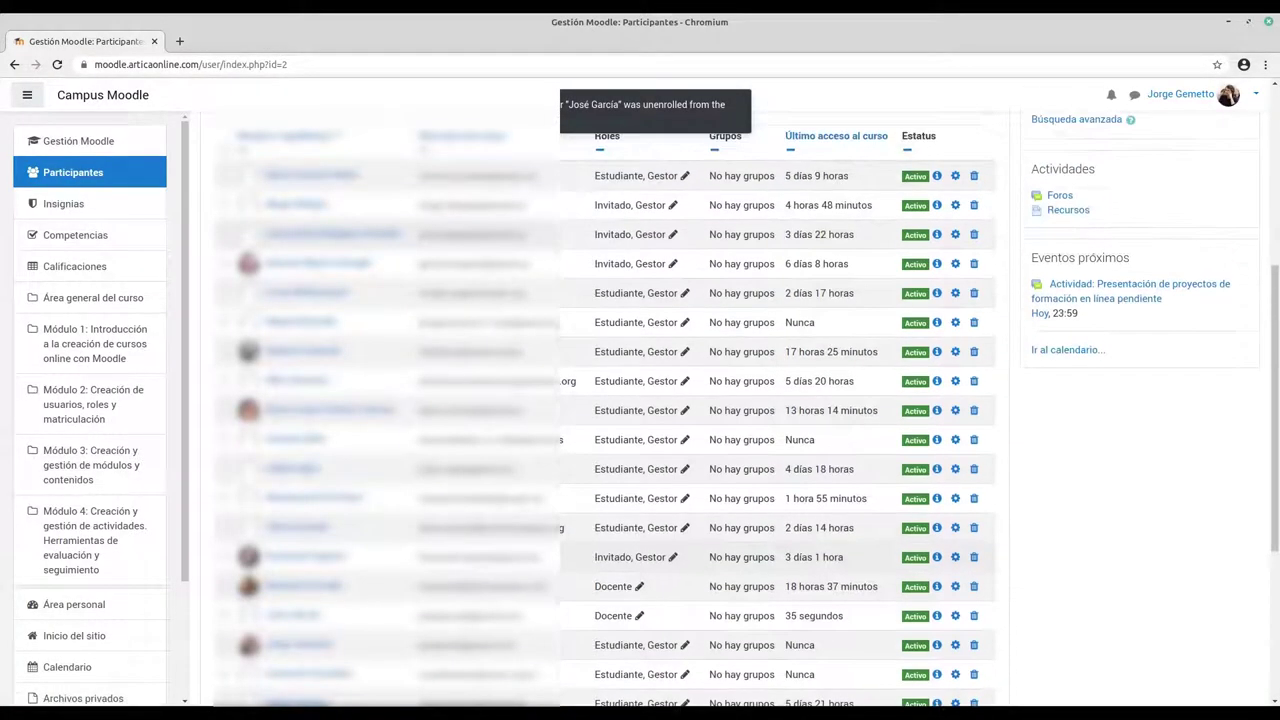
scroll(780, 400, "up", 1)
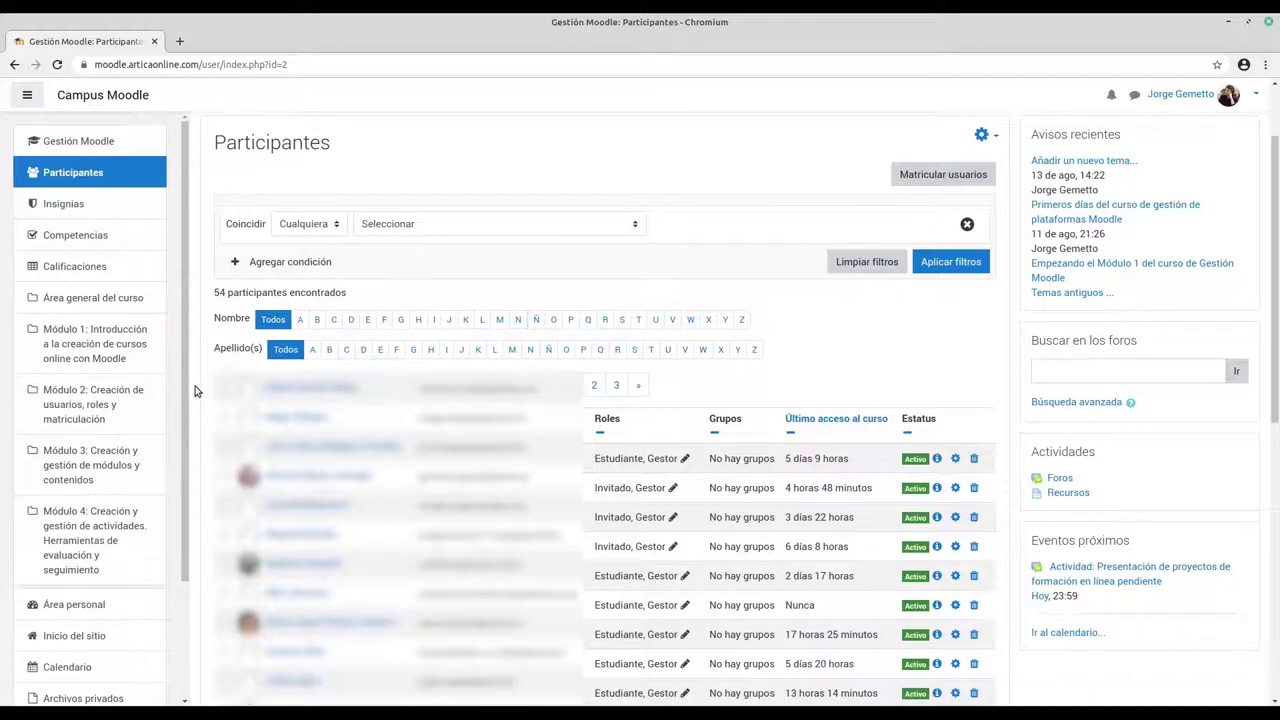
scroll(192, 386, "down", 1)
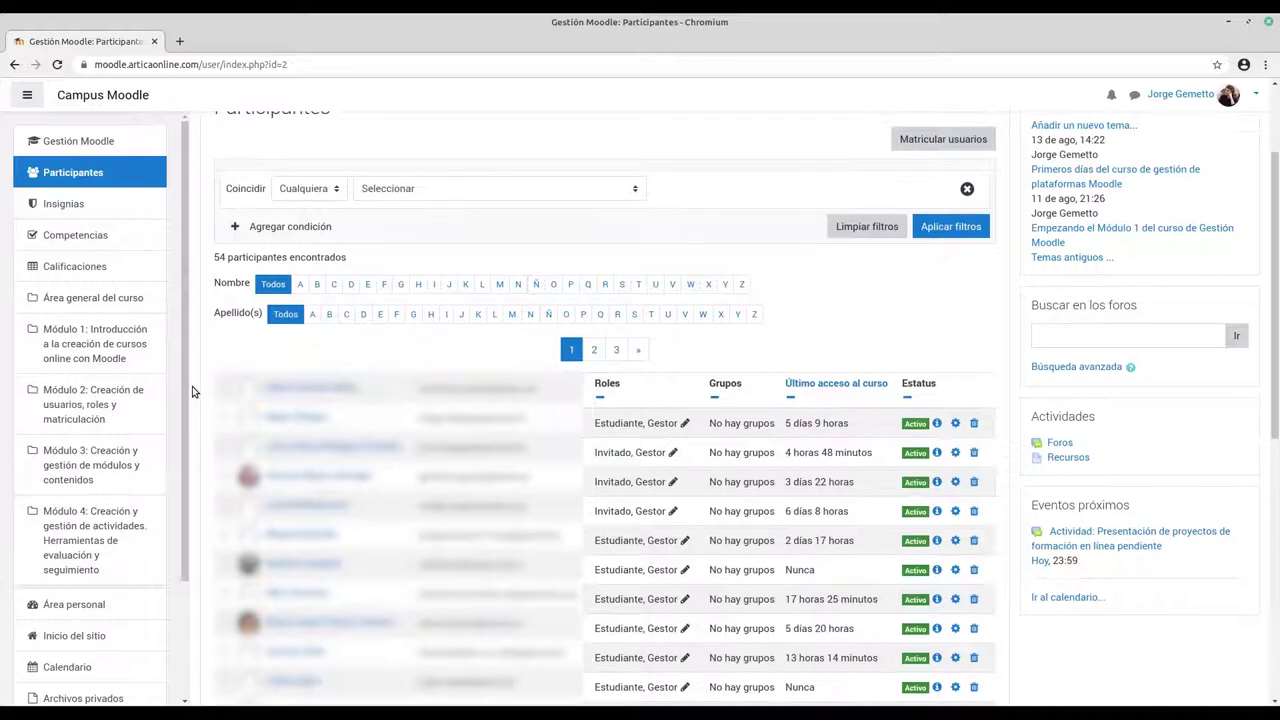
scroll(192, 386, "down", 1)
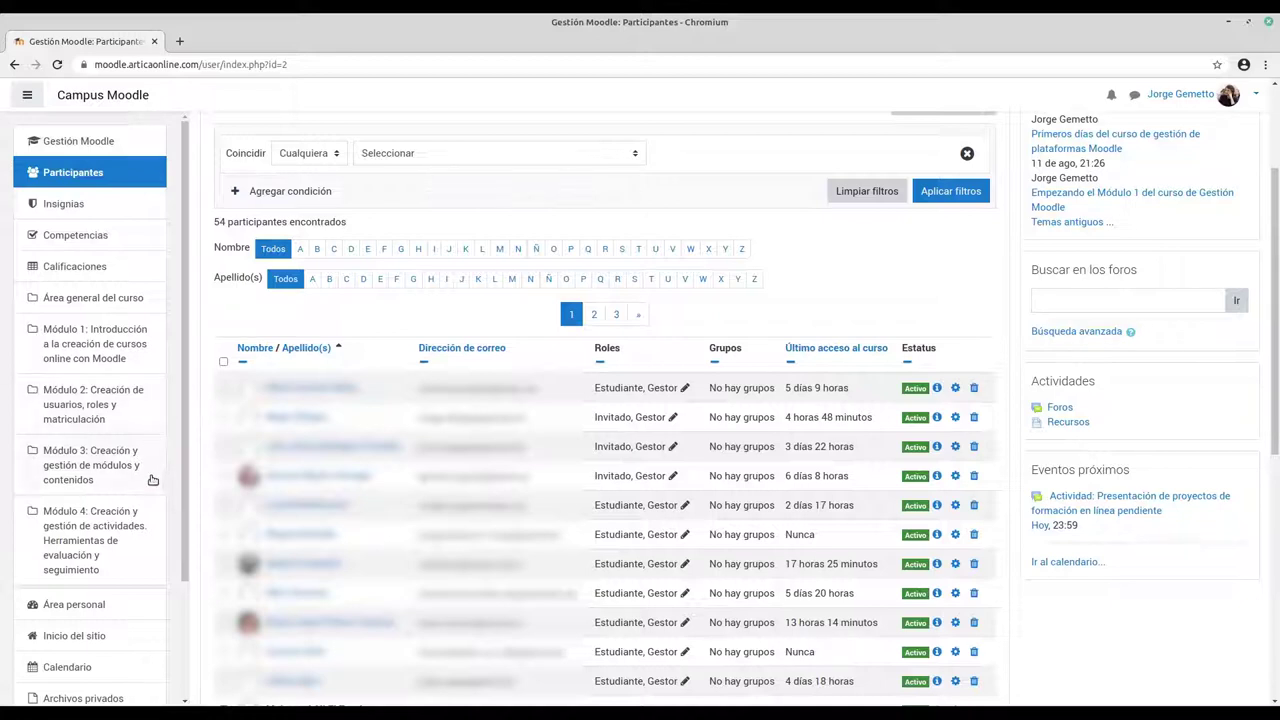
scroll(148, 518, "down", 3)
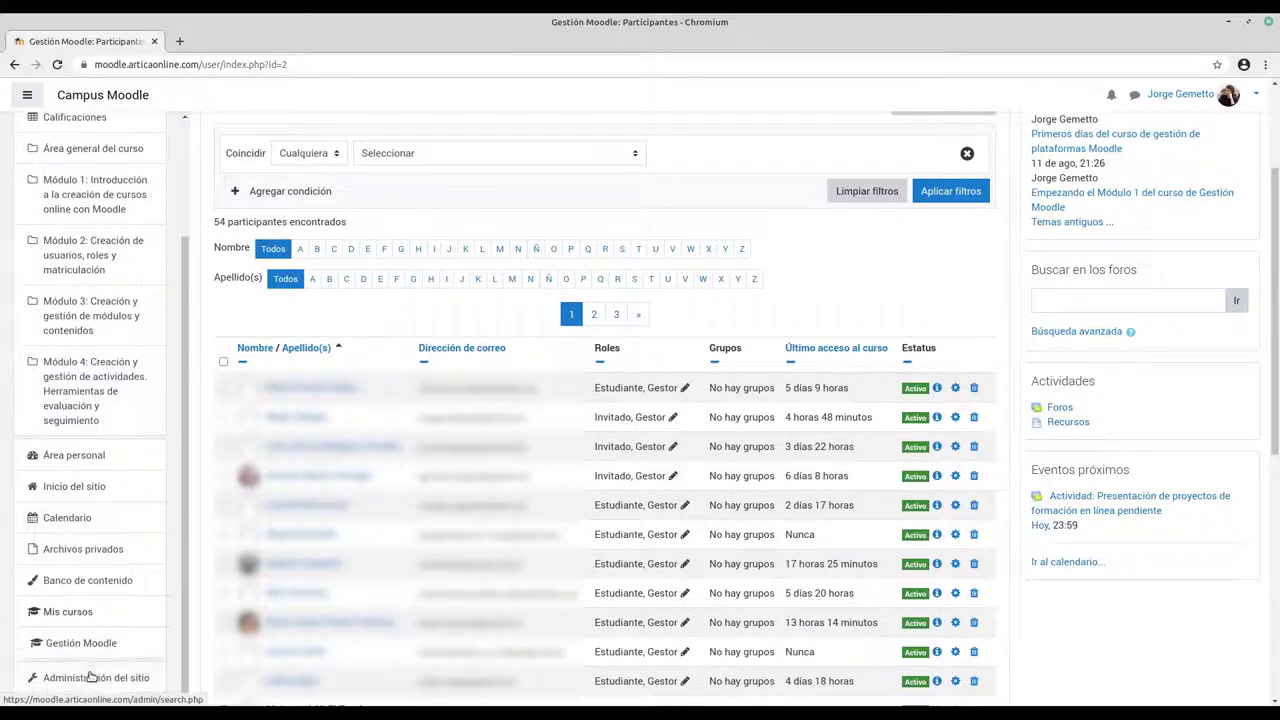
left_click(73, 679)
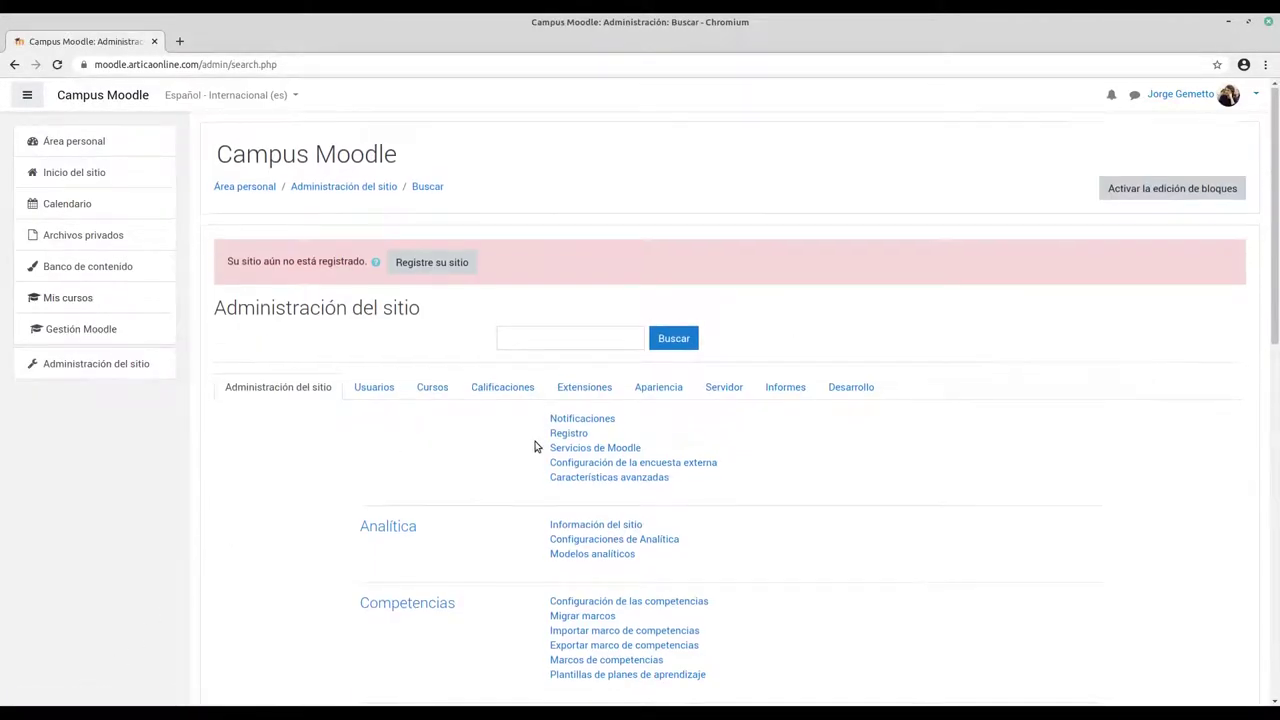
scroll(521, 445, "down", 1)
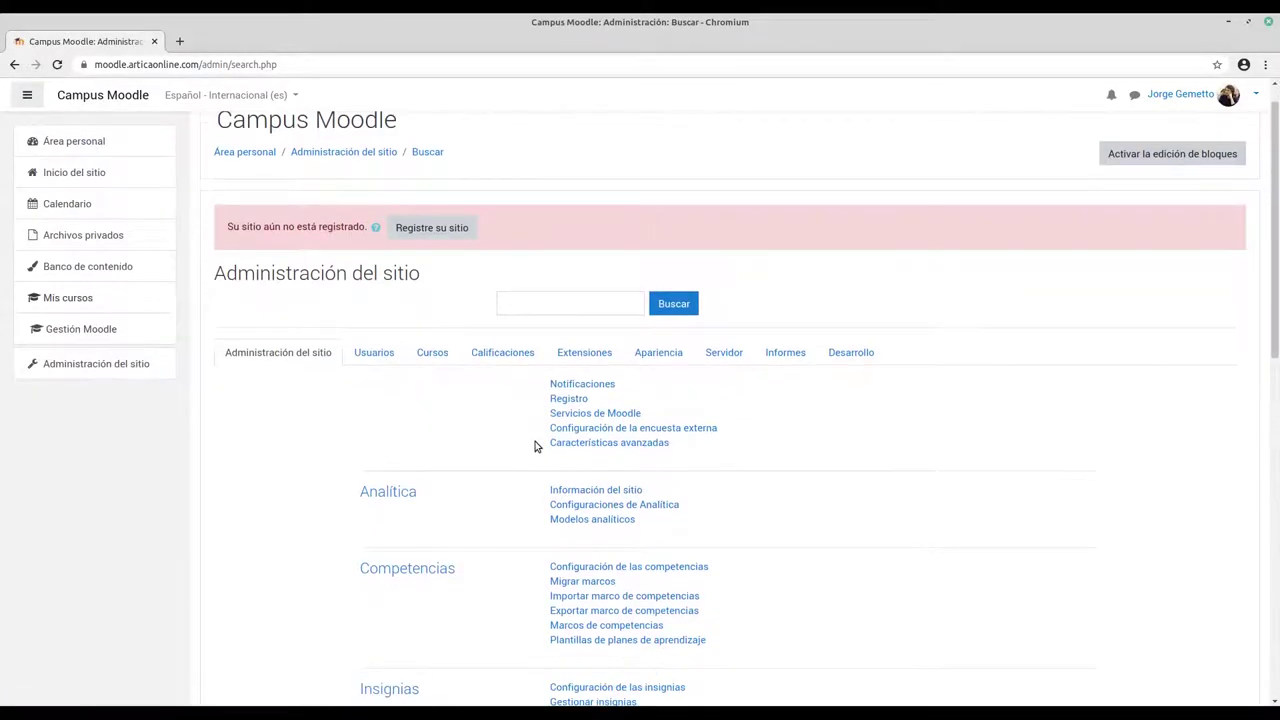
left_click(373, 353)
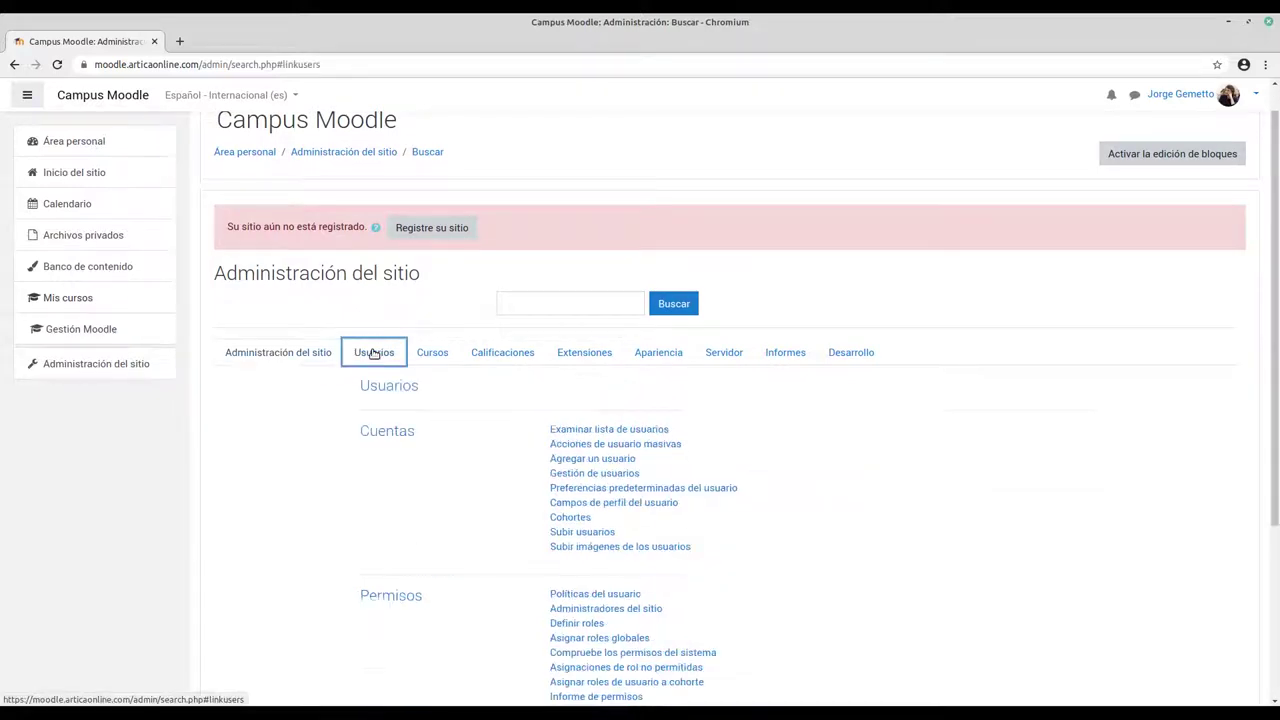
scroll(510, 392, "down", 1)
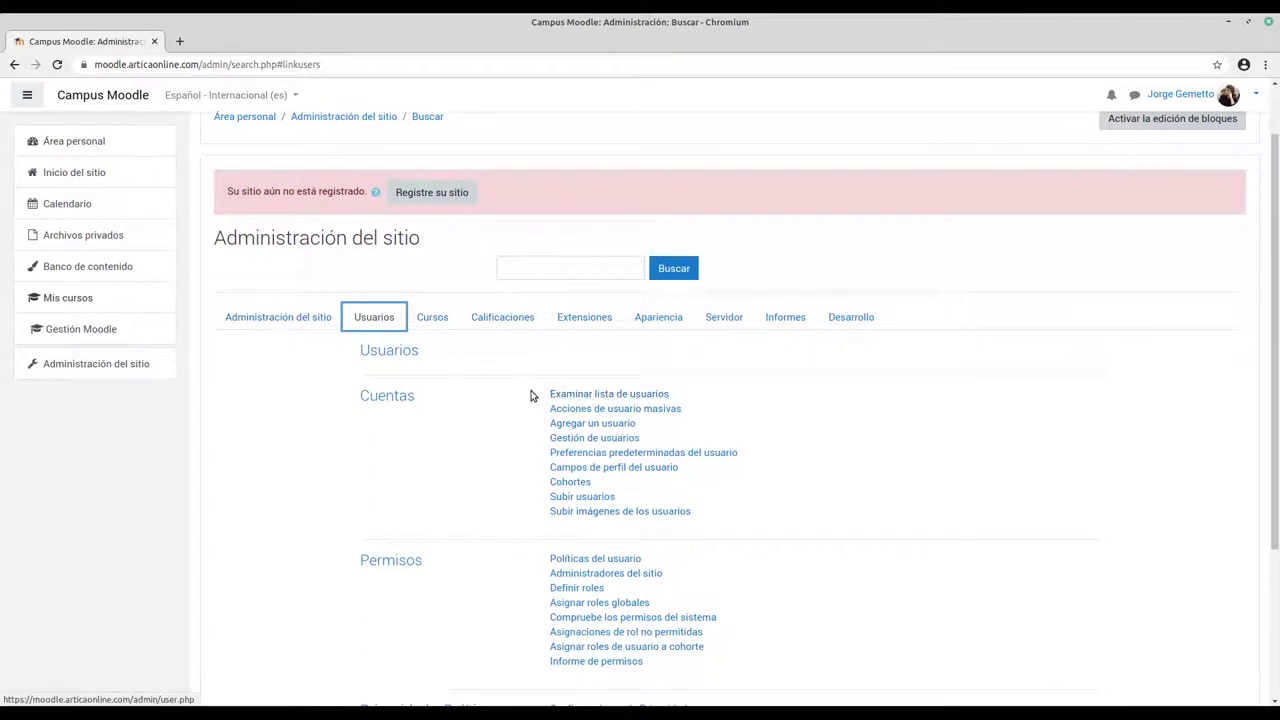
left_click(621, 396)
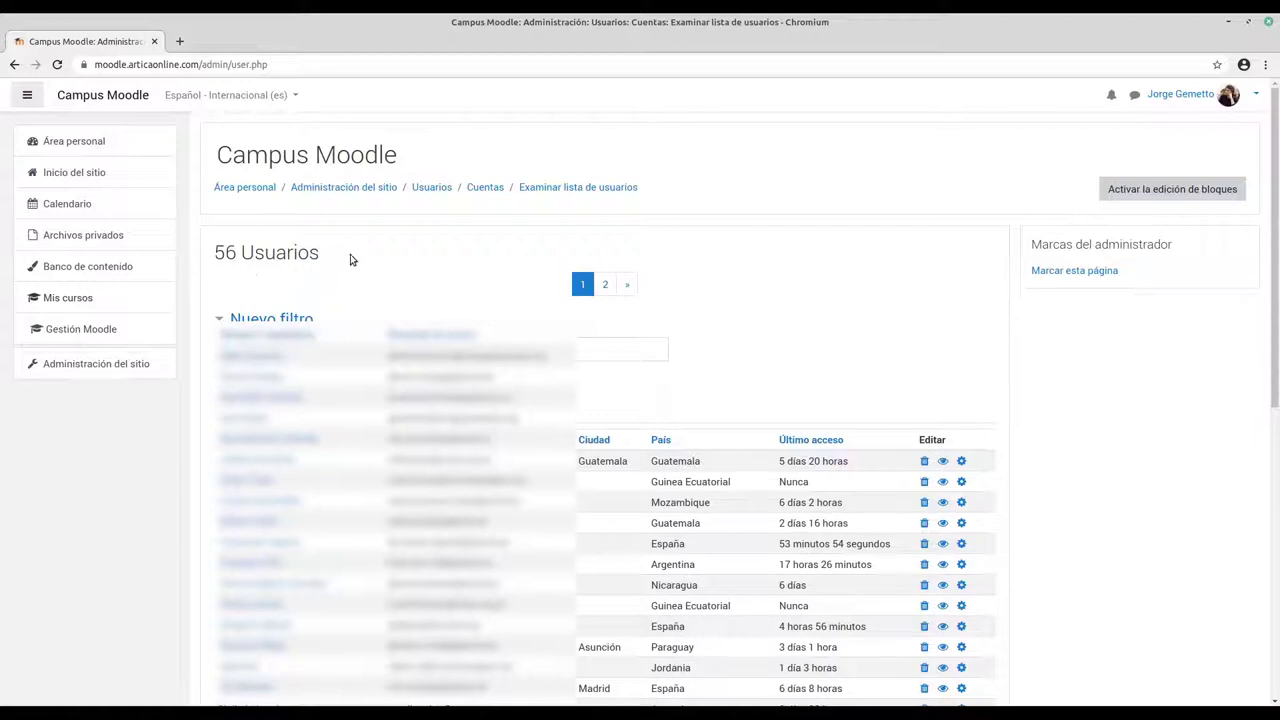
Open the unenrolled student's profile for editing, the Uruguay account whose last access is Nunca.
scroll(752, 355, "down", 2)
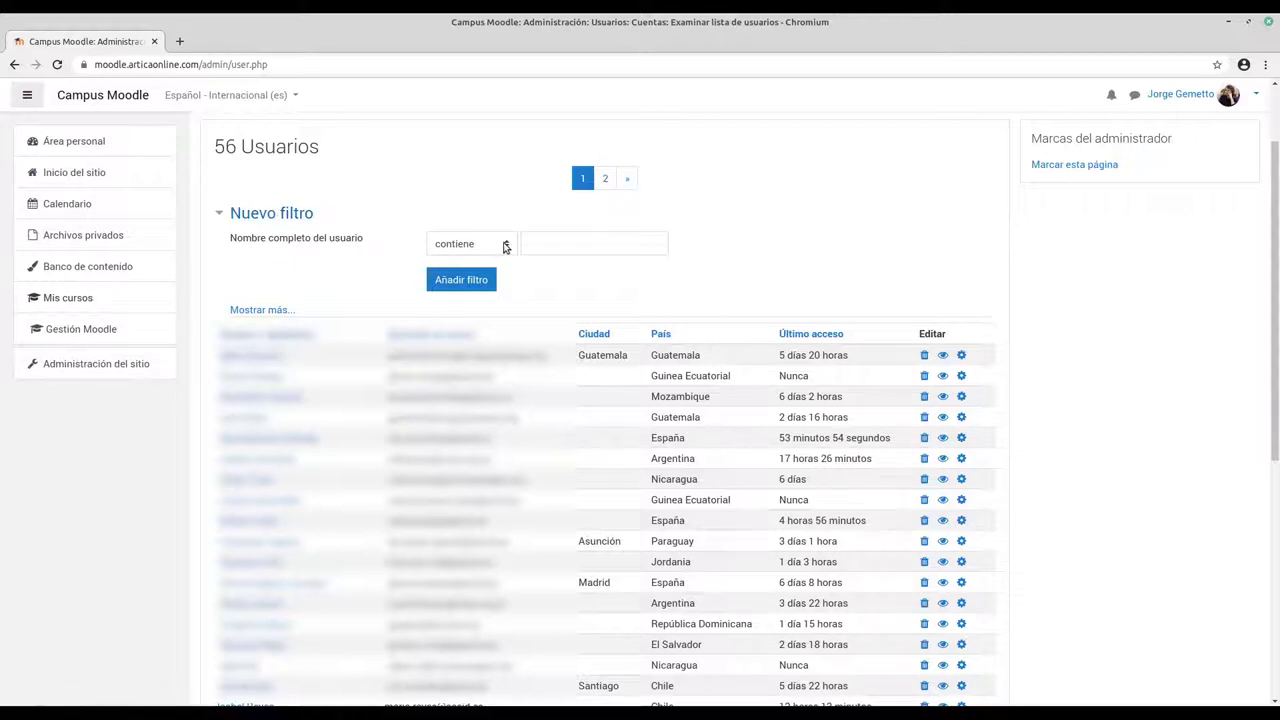
scroll(669, 267, "down", 3)
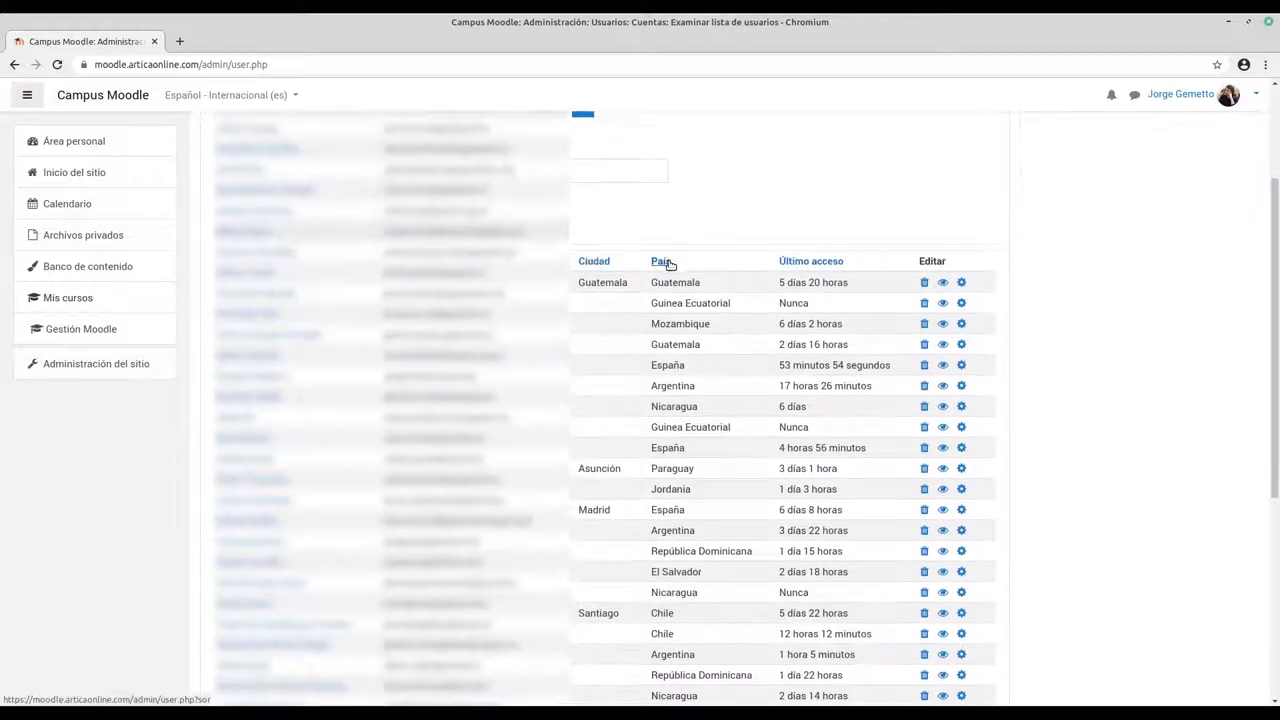
scroll(669, 267, "down", 3)
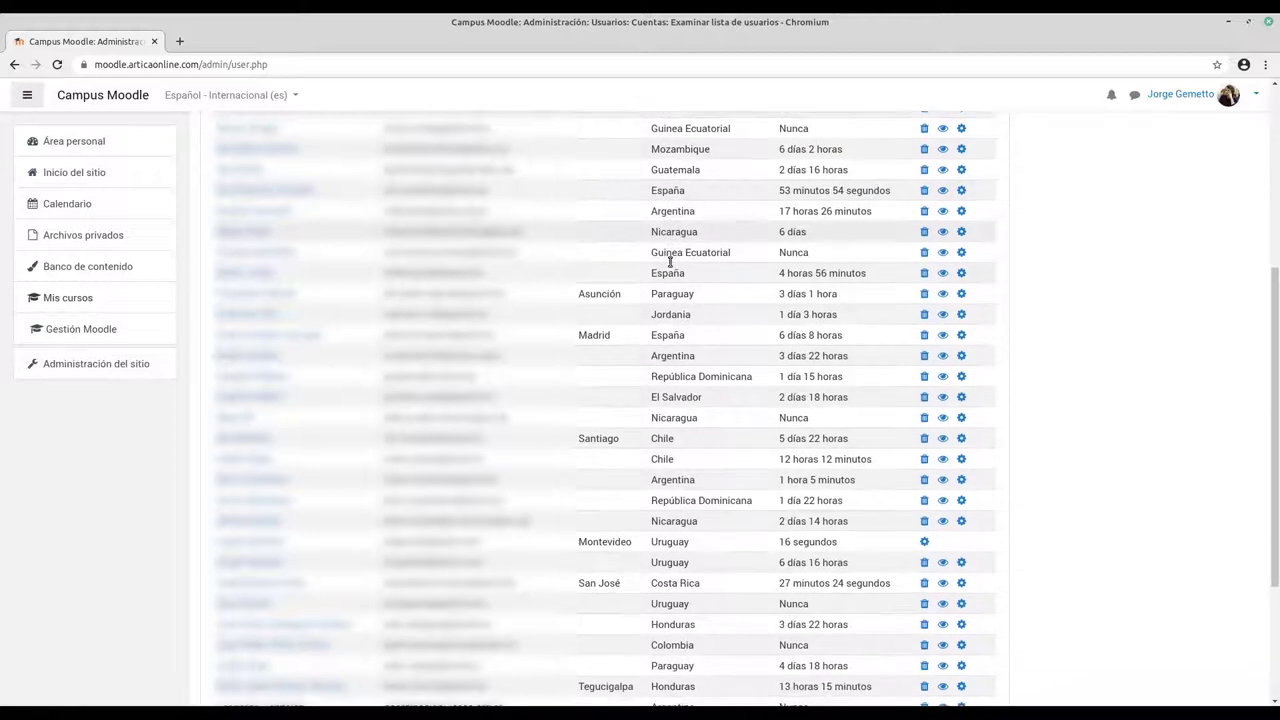
scroll(667, 270, "down", 2)
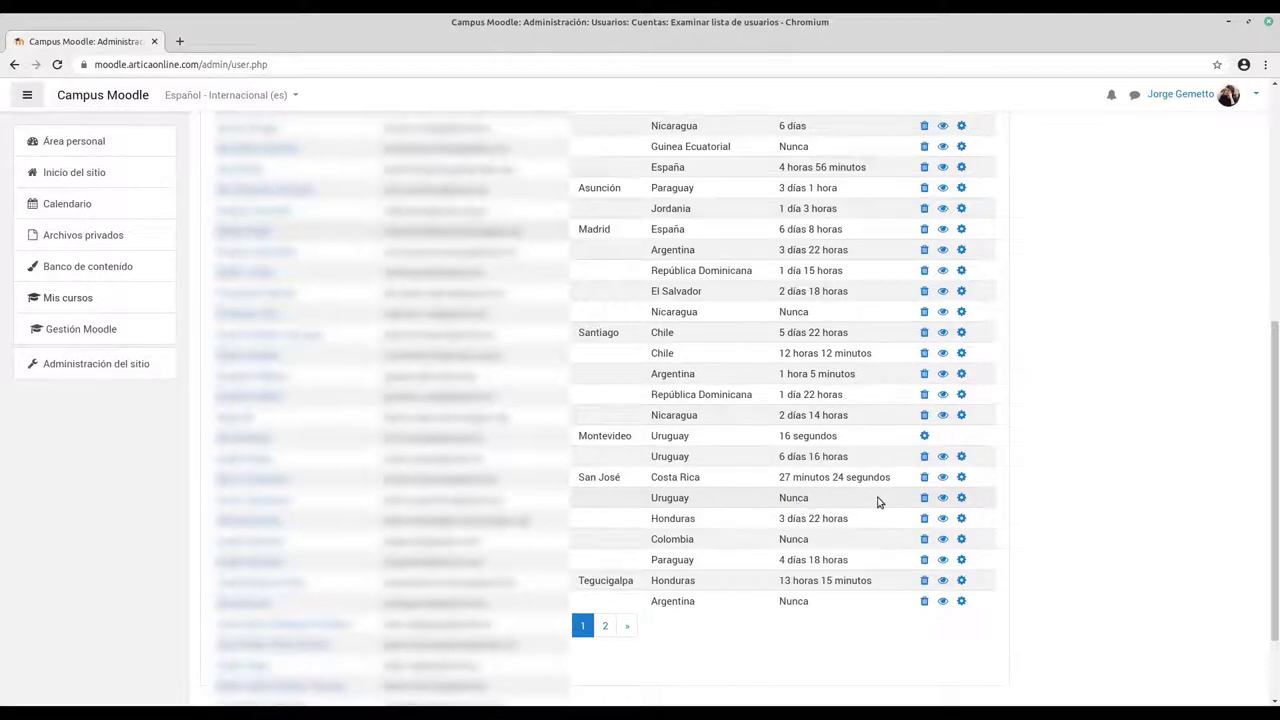
scroll(880, 503, "down", 1)
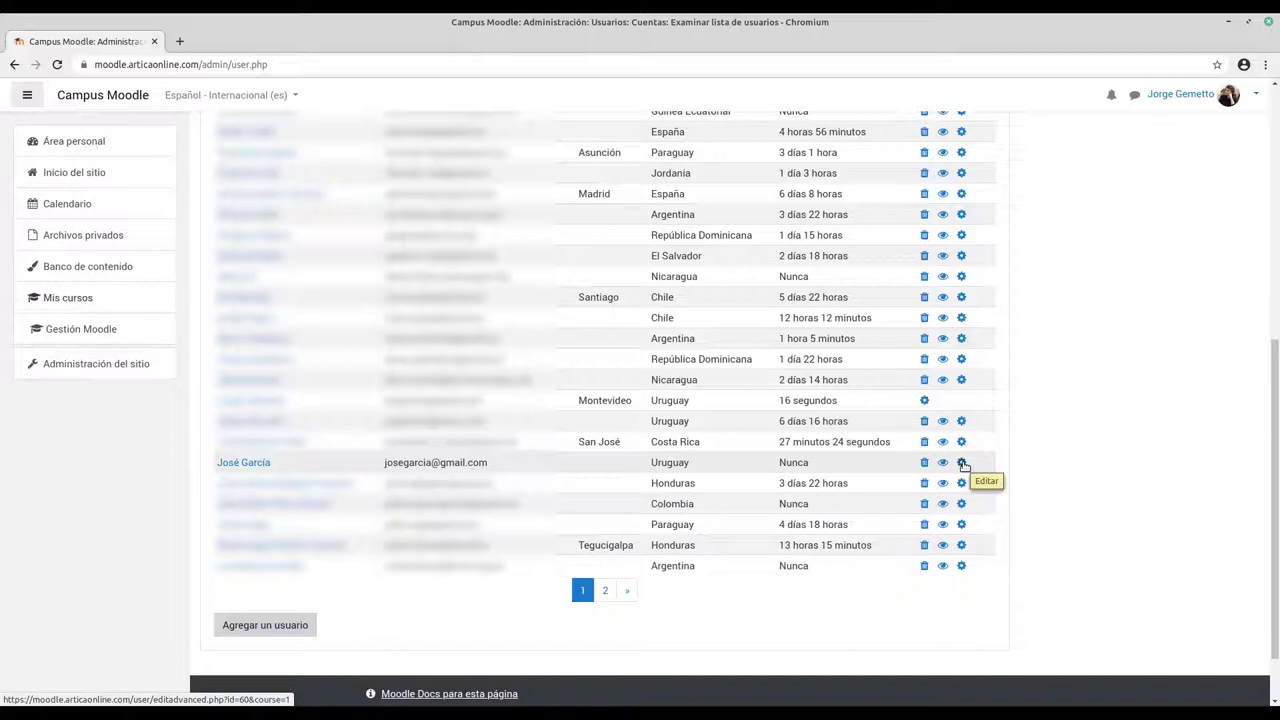
left_click(962, 463)
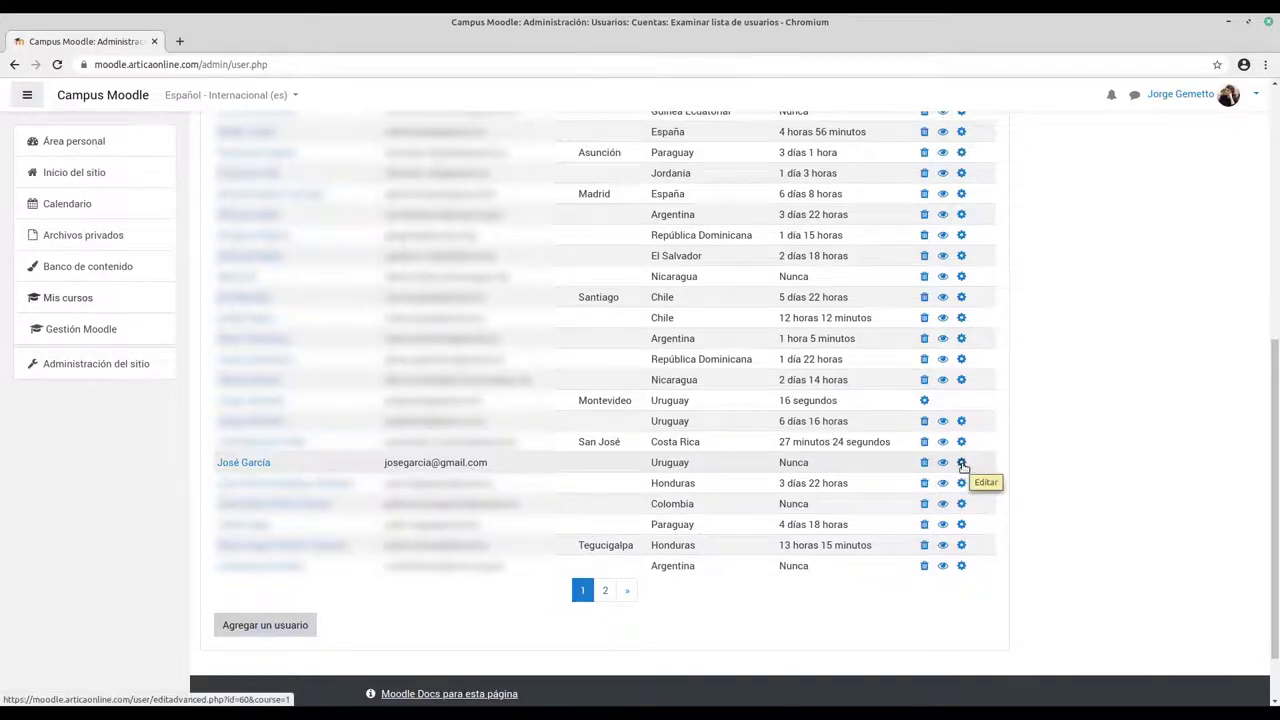
left_click(962, 464)
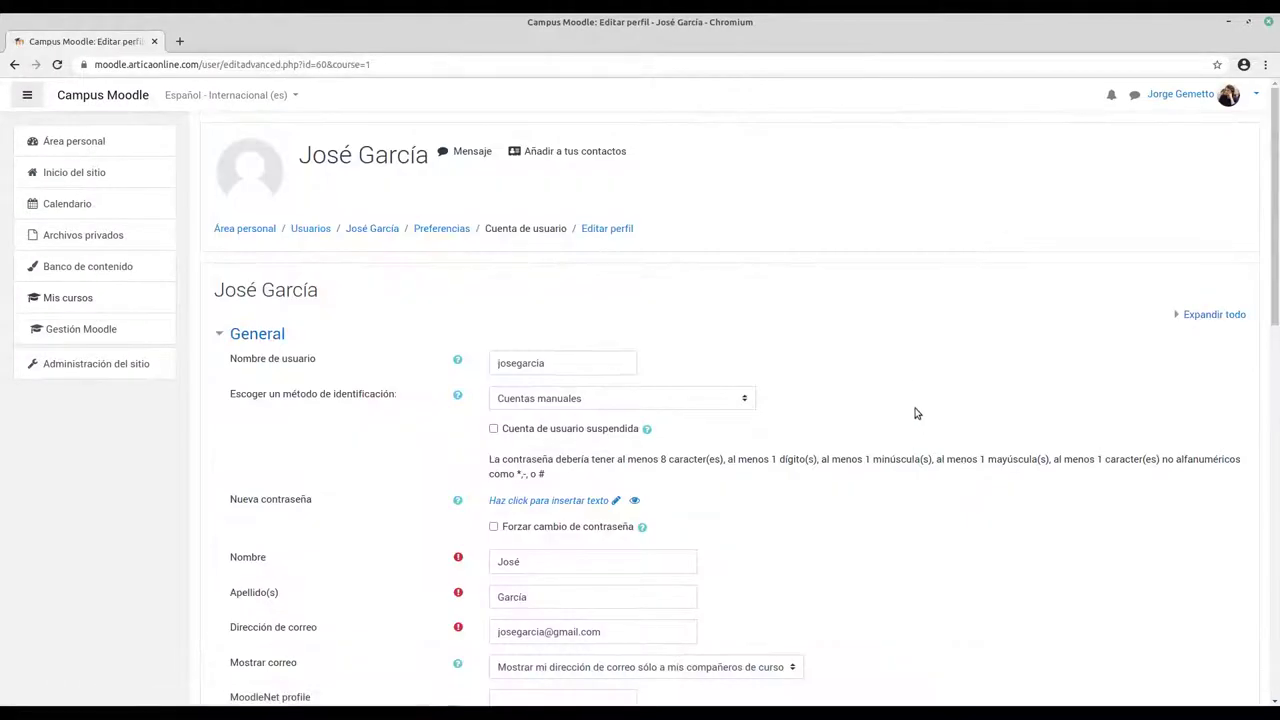
Examine the account fields in the General section of the student's profile, from username to description.
scroll(914, 405, "down", 2)
scroll(914, 382, "down", 3)
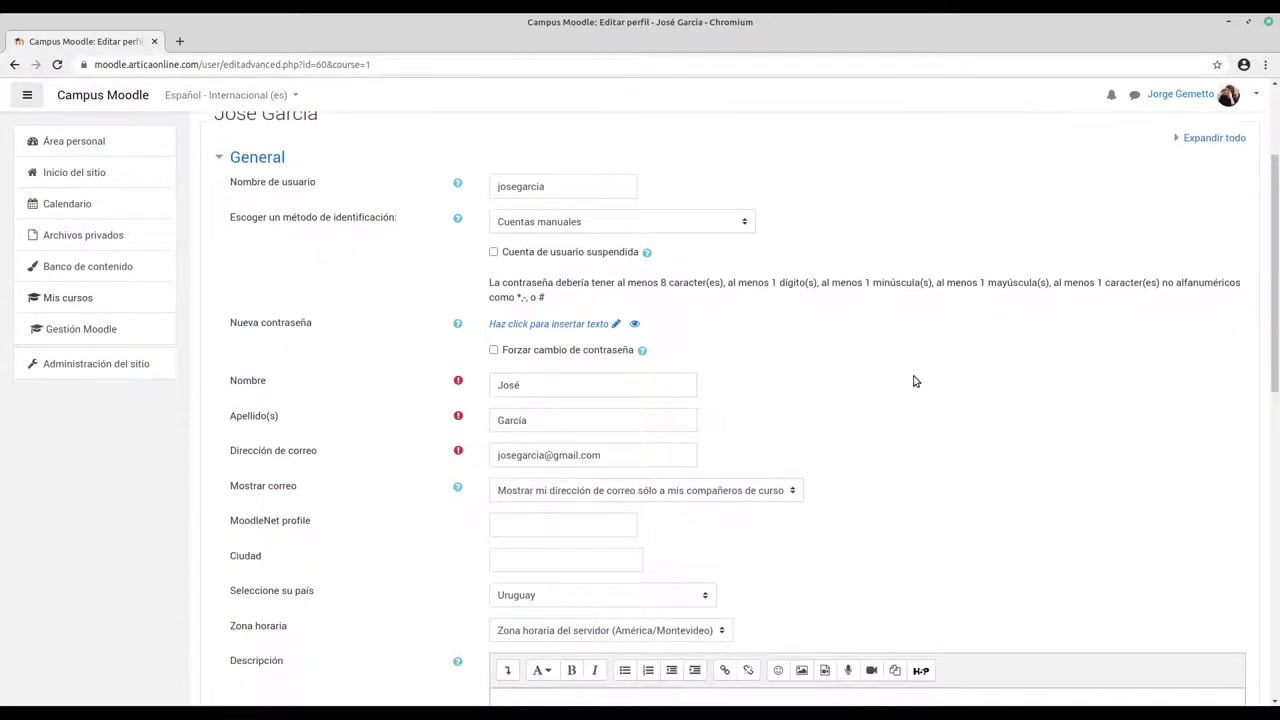
scroll(914, 382, "down", 1)
scroll(914, 382, "up", 2)
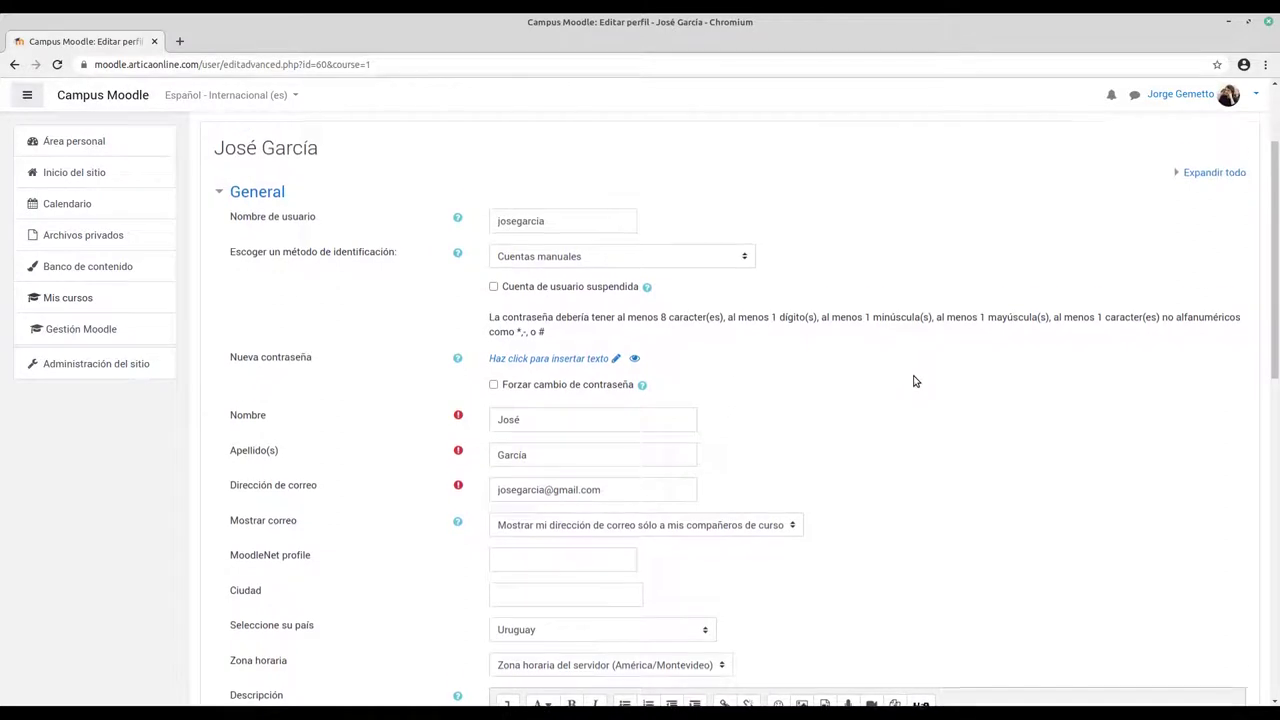
scroll(914, 382, "down", 1)
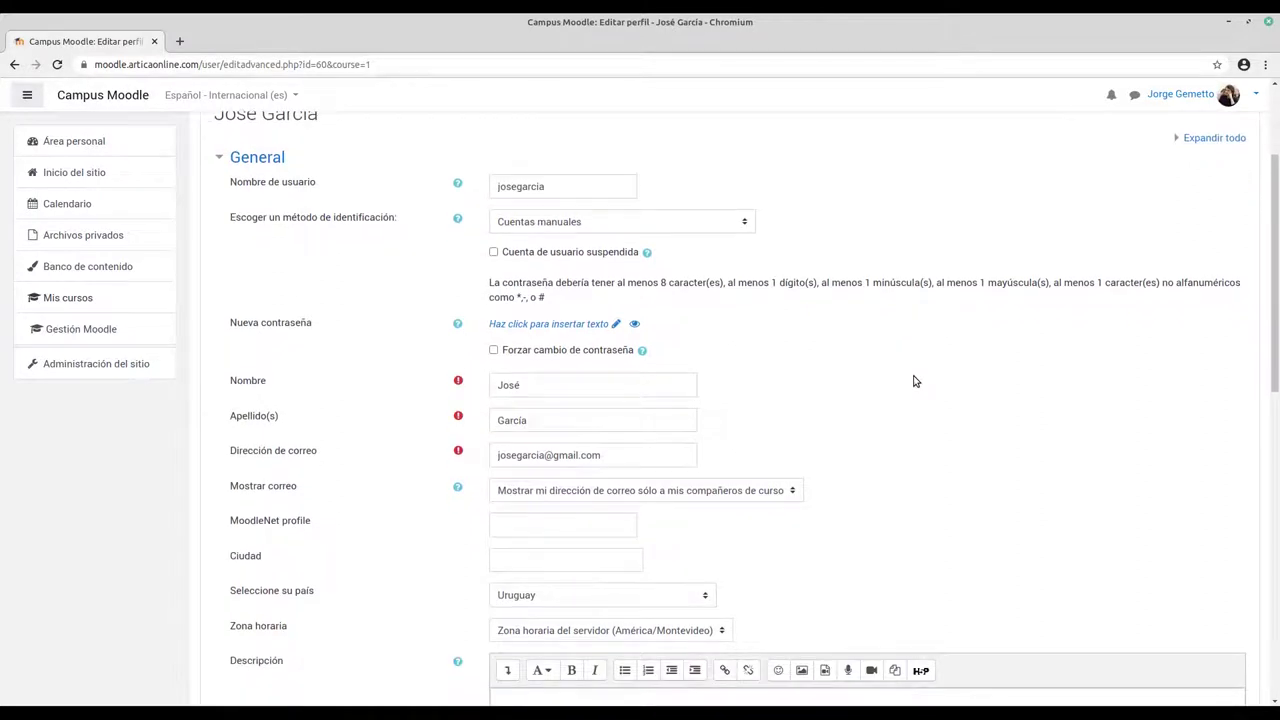
scroll(914, 382, "down", 1)
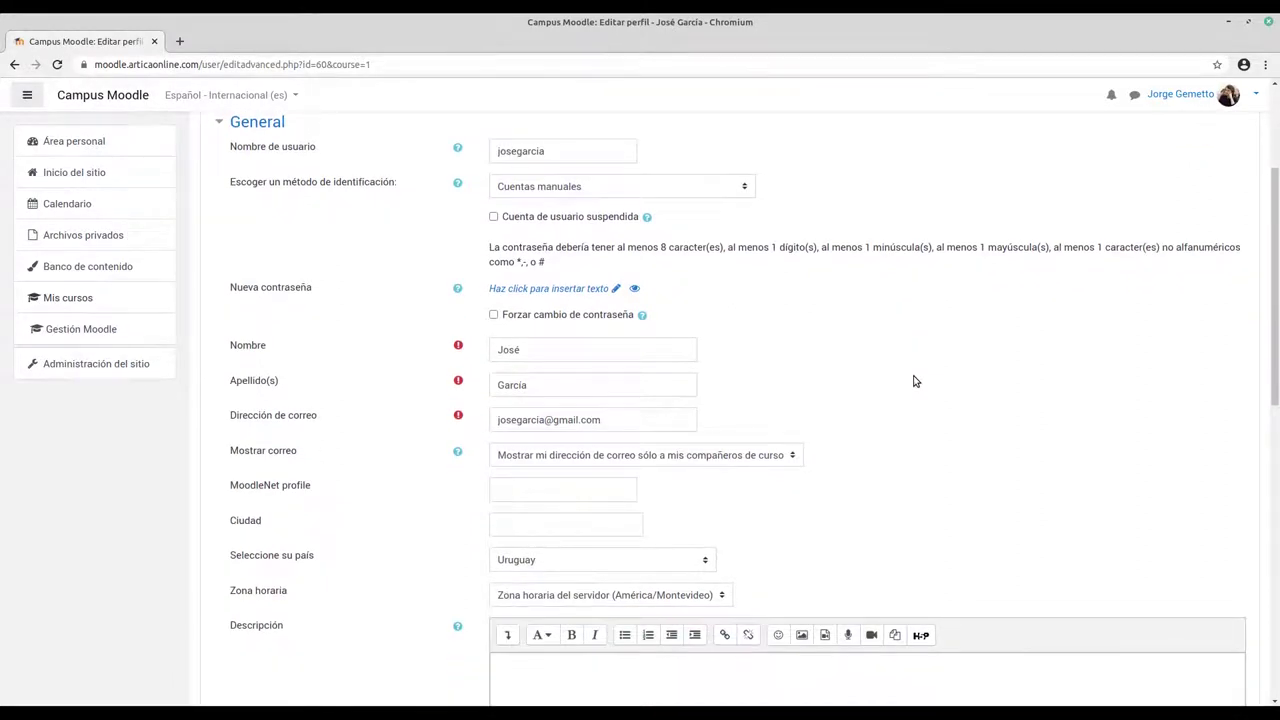
scroll(914, 382, "down", 2)
scroll(914, 382, "up", 1)
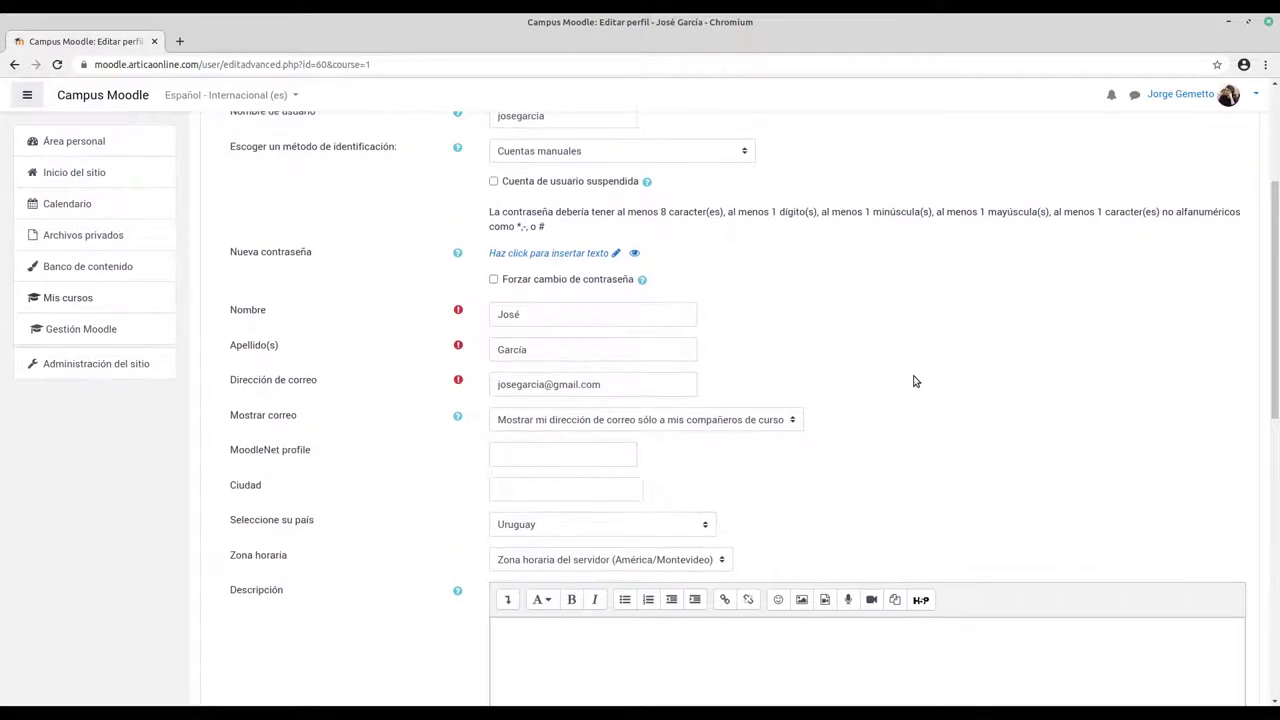
scroll(914, 382, "up", 2)
scroll(914, 382, "up", 1)
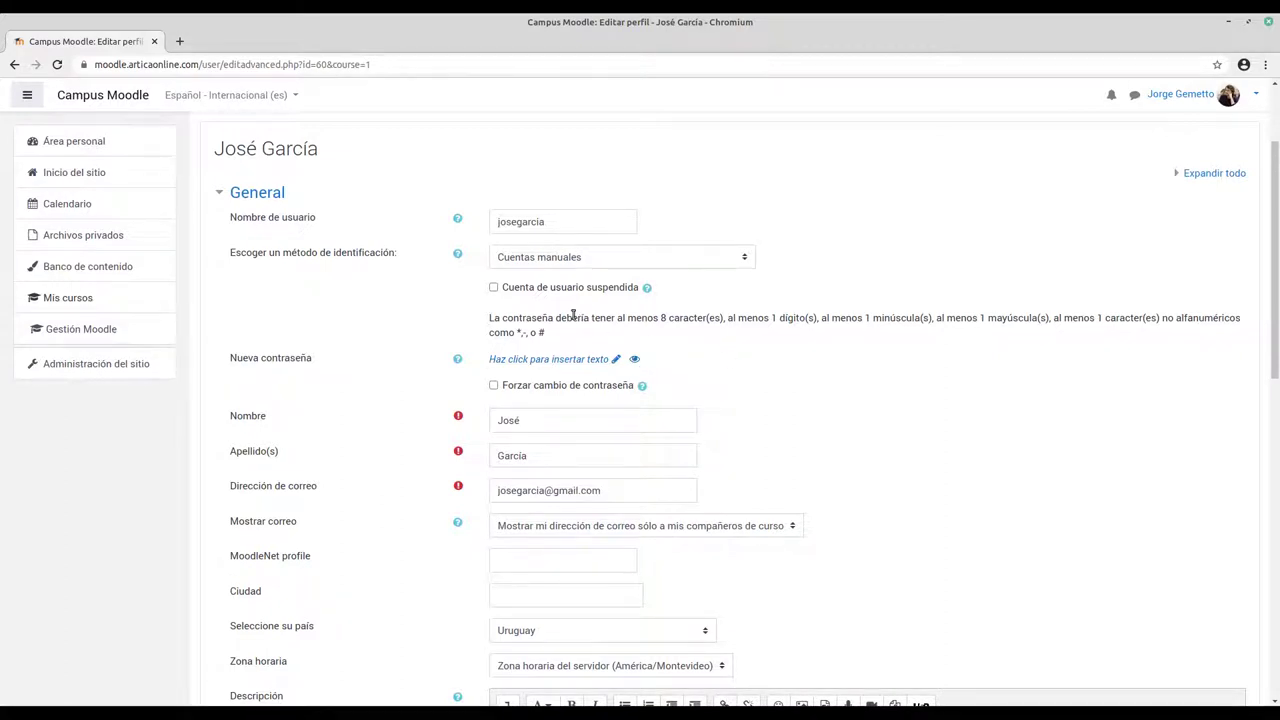
Review the remaining profile sections and save the student's personal information as it stands.
scroll(903, 393, "down", 4)
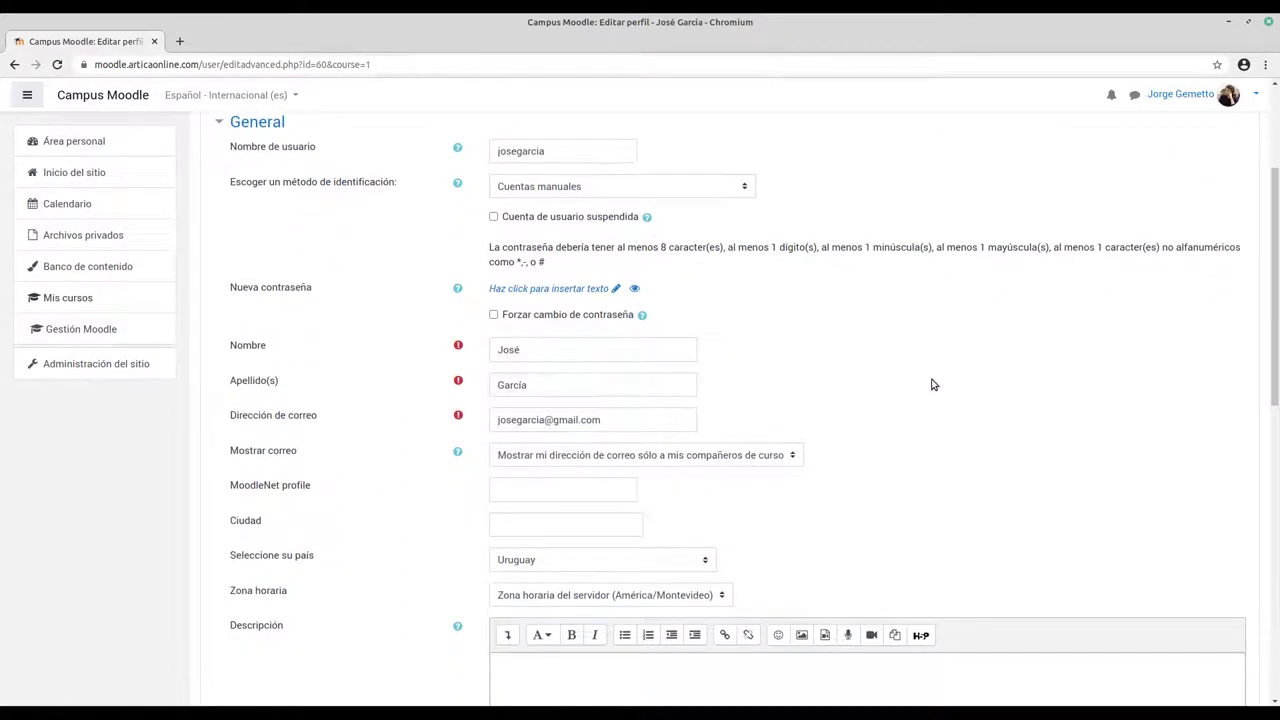
scroll(1025, 377, "down", 1)
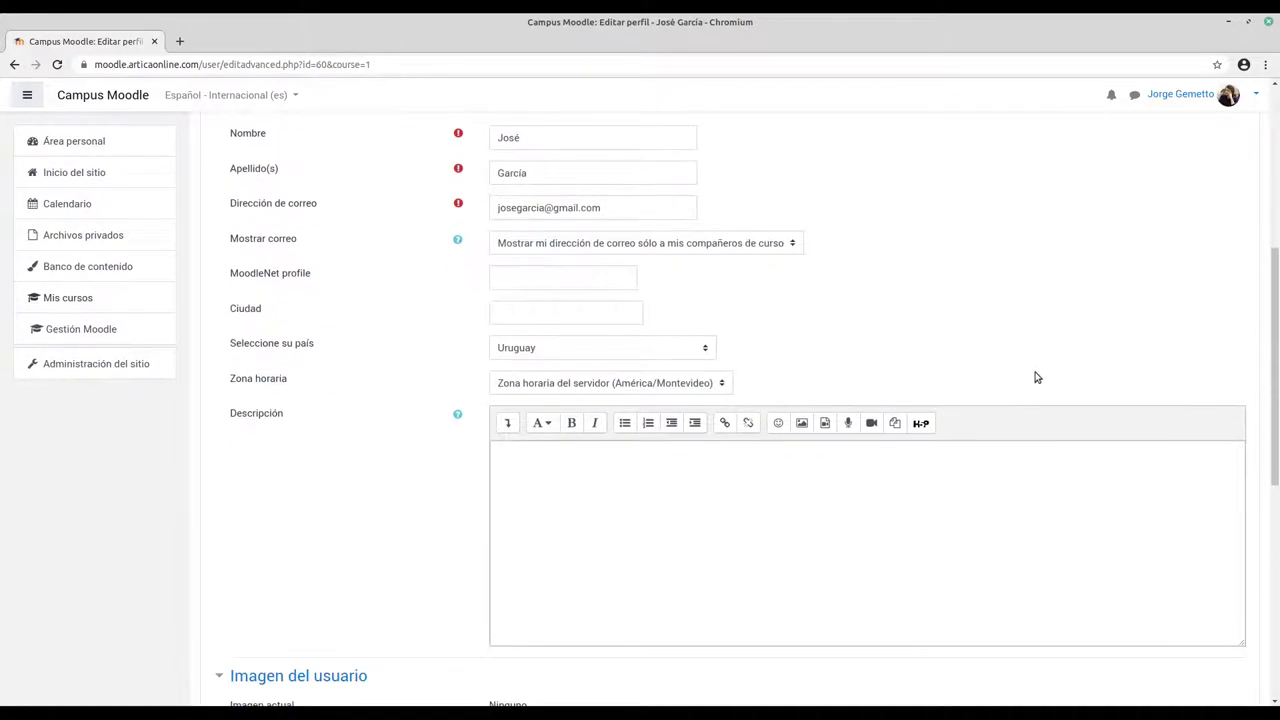
scroll(1030, 378, "down", 2)
scroll(1035, 379, "down", 6)
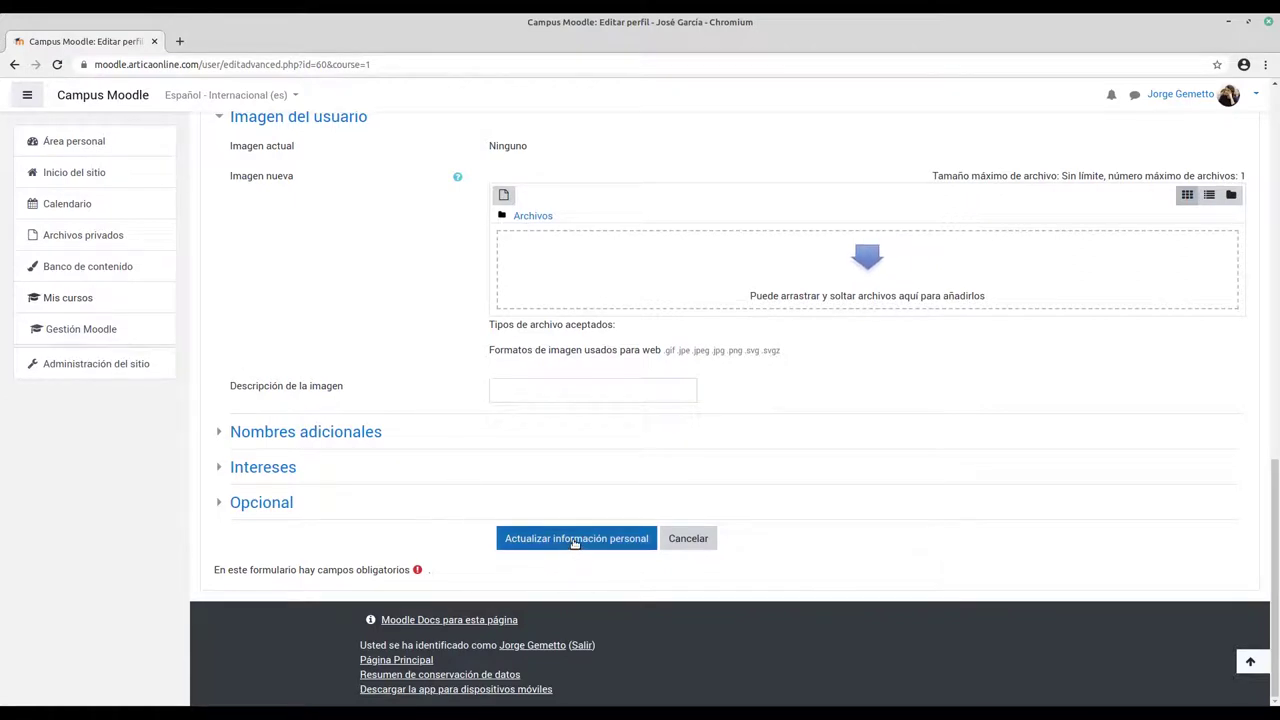
left_click(518, 541)
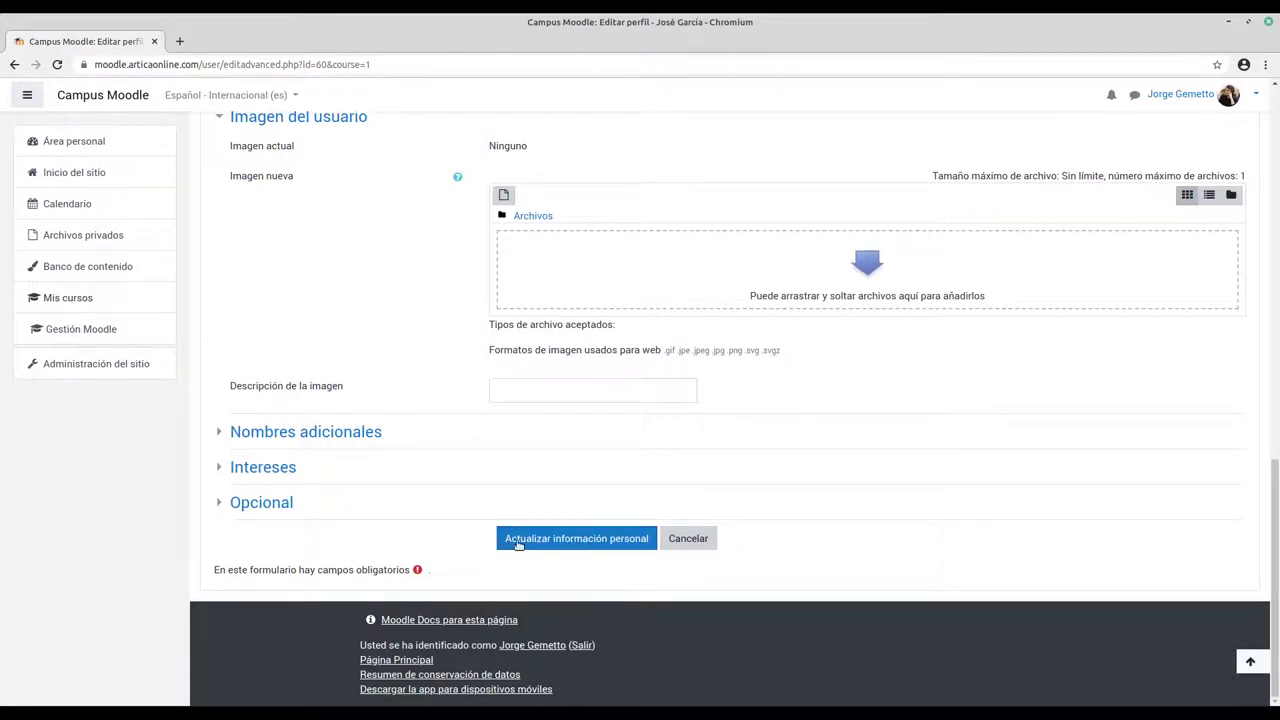
left_click(568, 541)
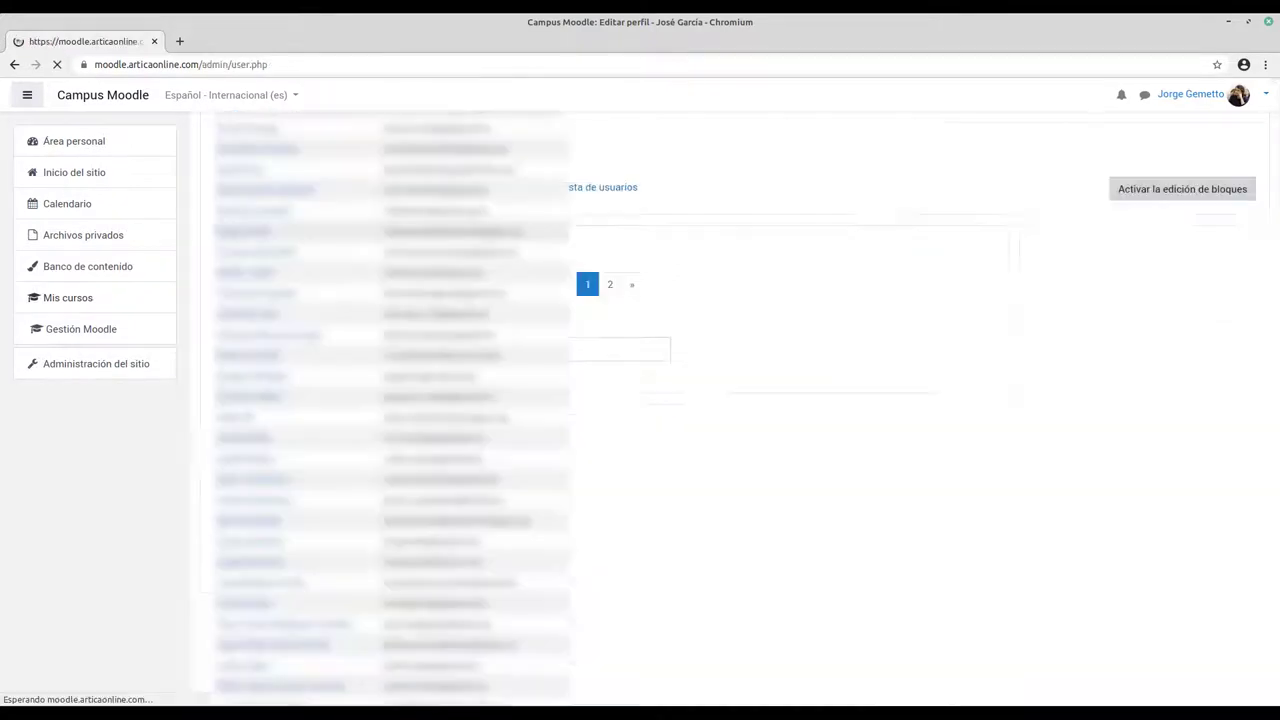
Suspend the unenrolled student's account in the user list, the Uruguay account whose last access is Nunca.
scroll(408, 303, "down", 3)
scroll(930, 418, "down", 6)
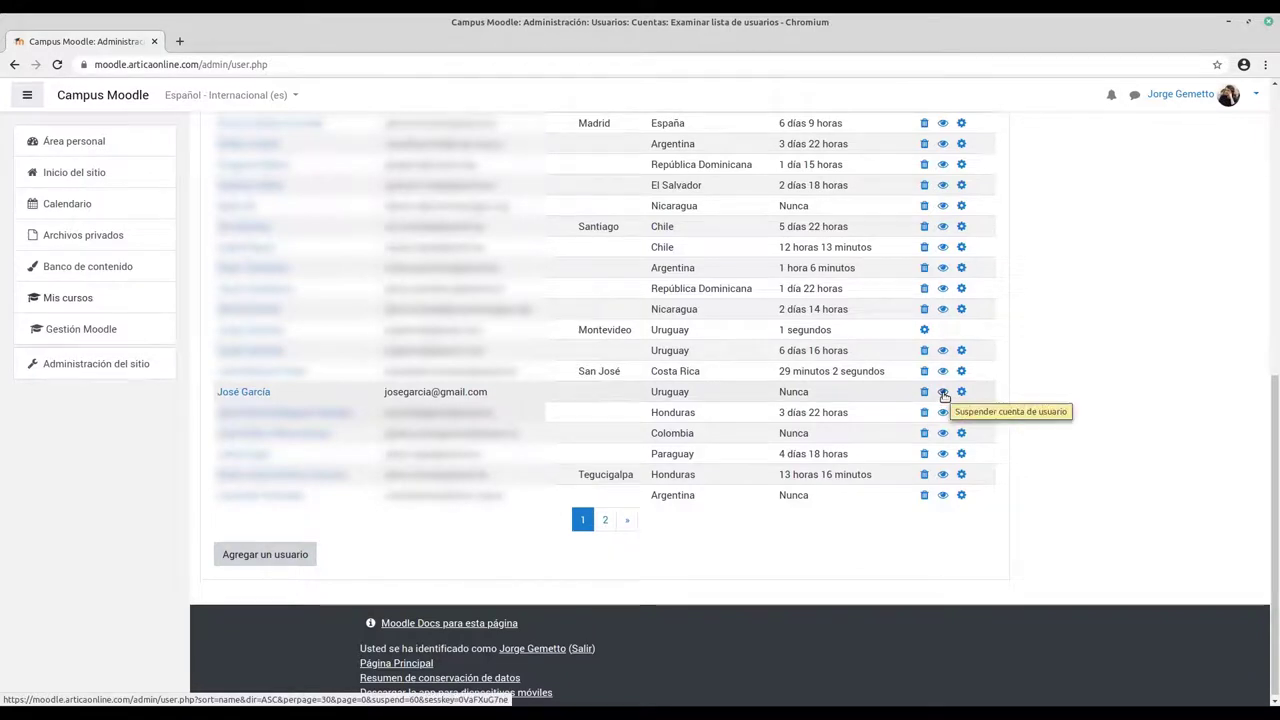
left_click(943, 394)
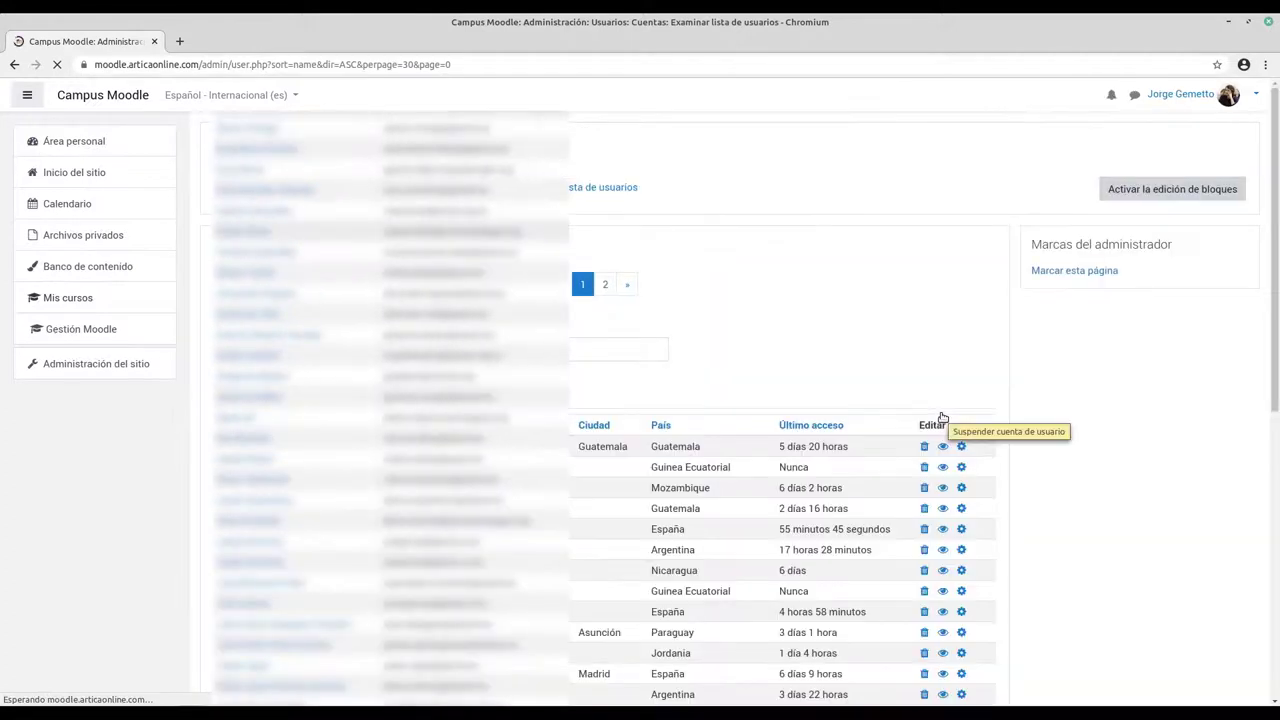
Reactivate the student's suspended account in the user list.
scroll(903, 400, "down", 5)
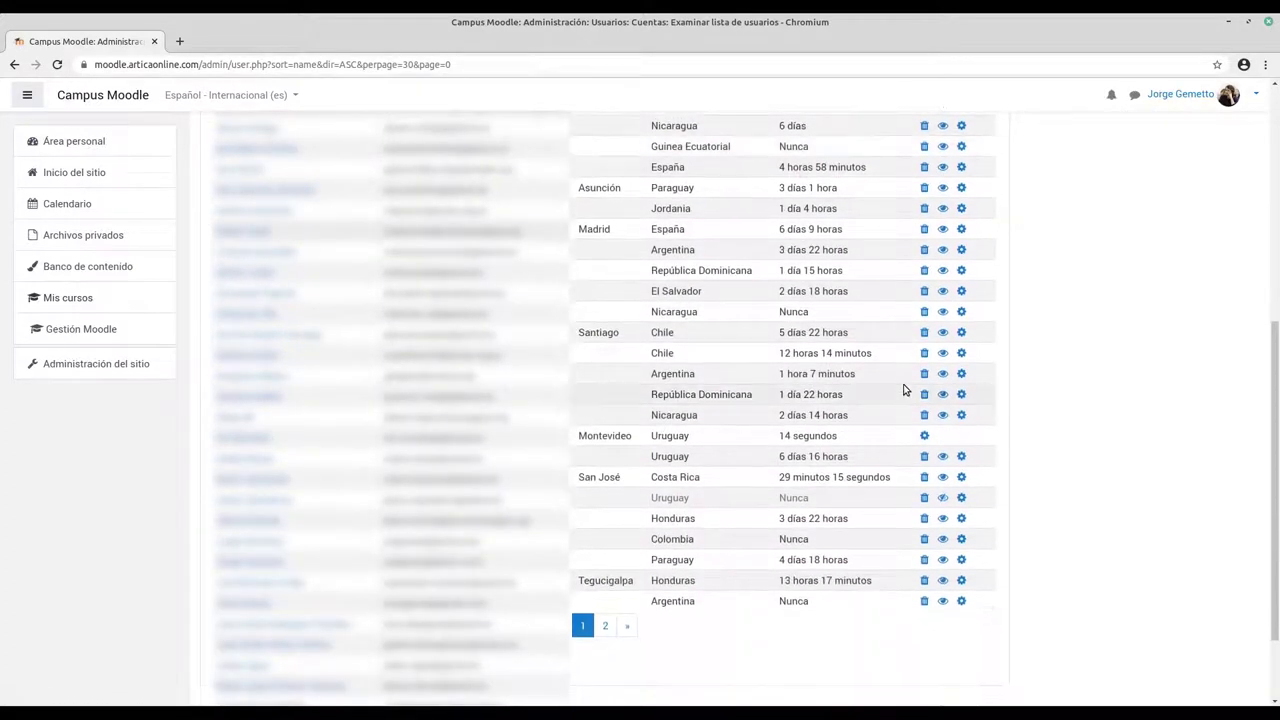
scroll(870, 410, "down", 1)
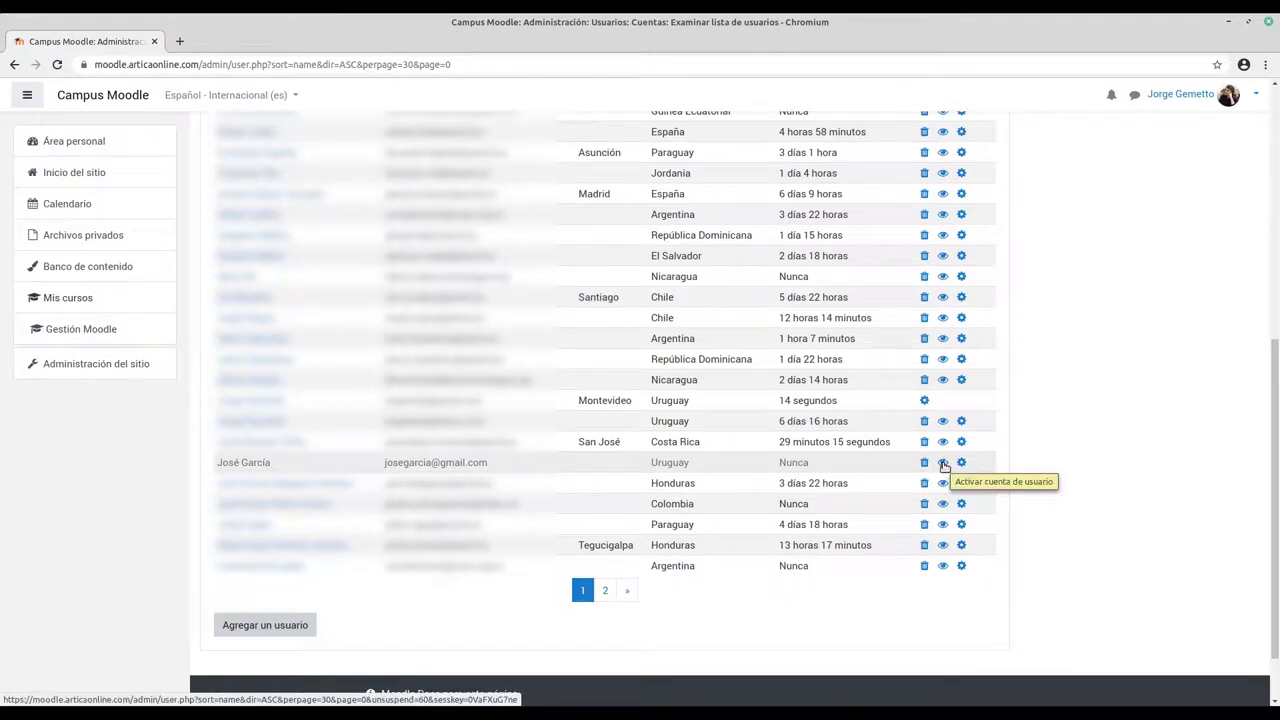
left_click(943, 464)
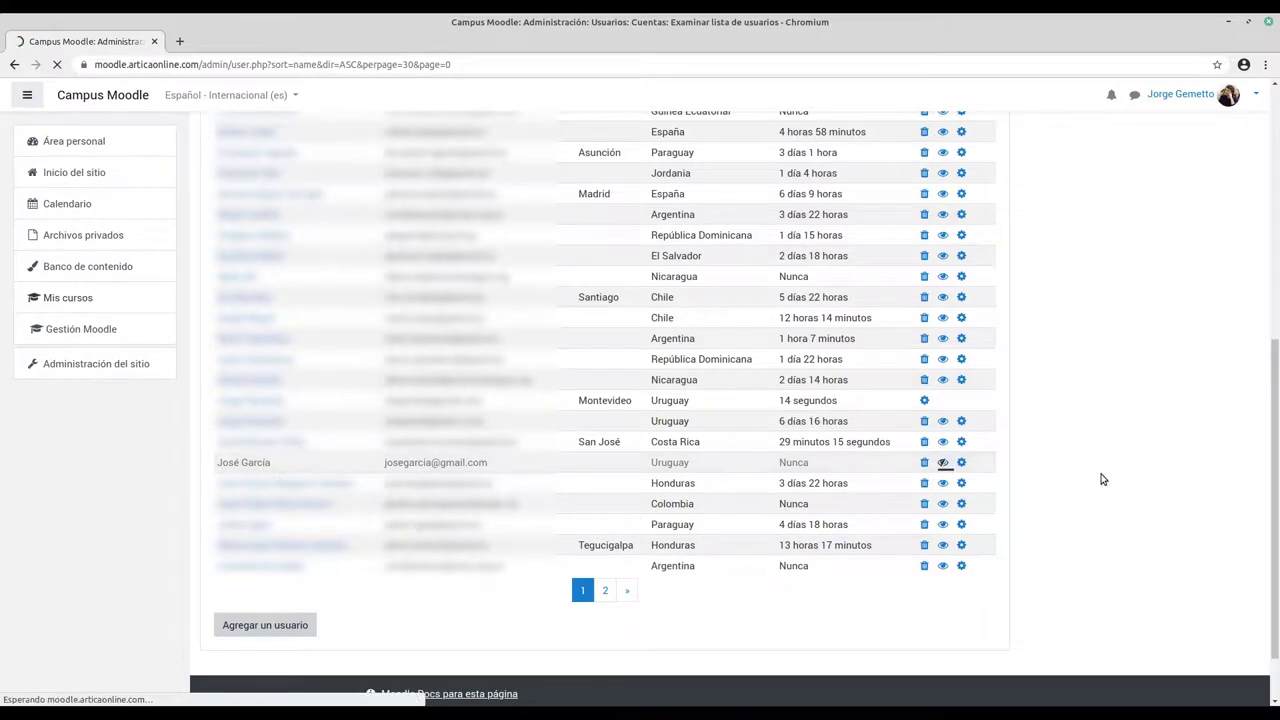
Permanently delete the student's user account from the site, including its enrolments, activities and remaining data.
scroll(1092, 470, "down", 6)
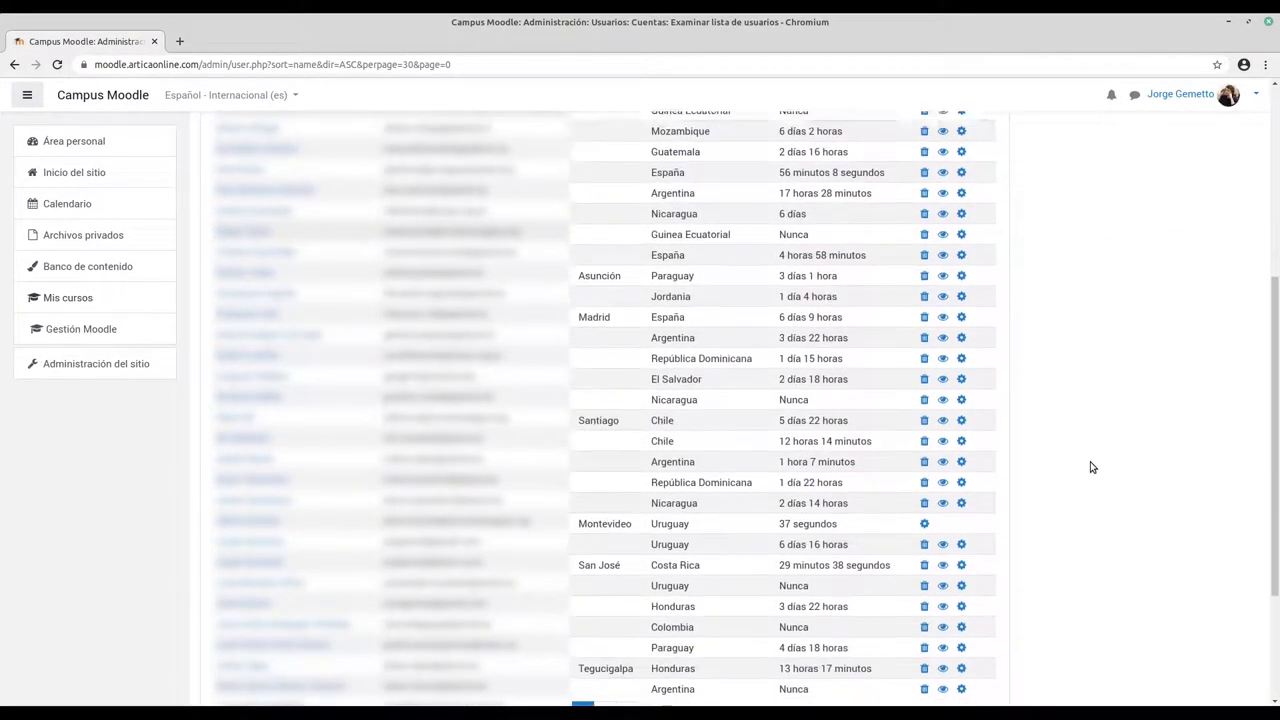
scroll(1092, 467, "down", 2)
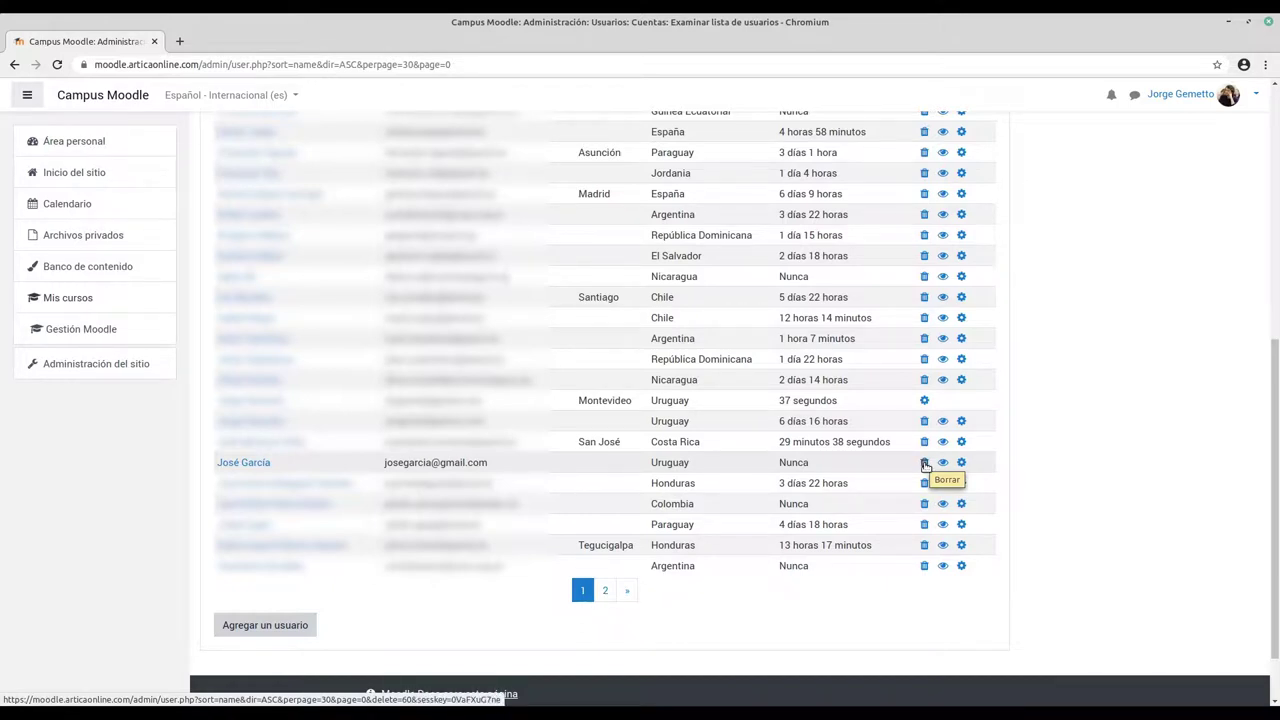
left_click(925, 465)
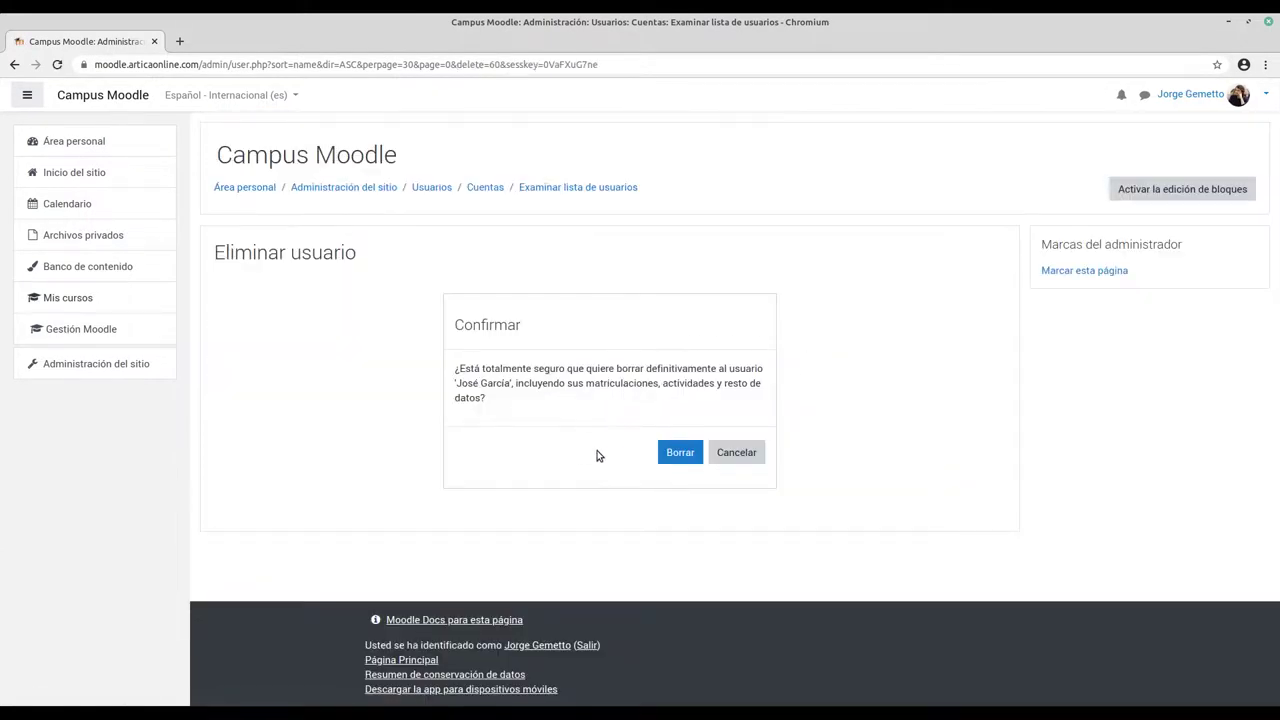
left_click(679, 454)
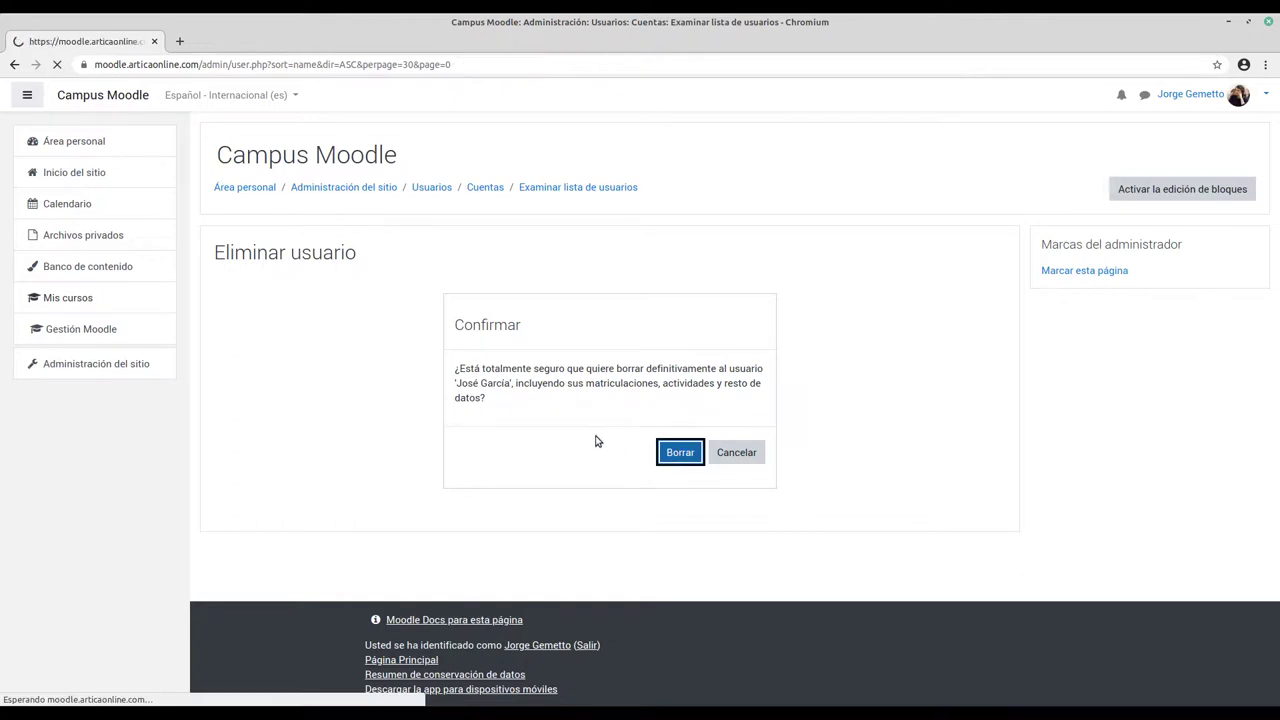
scroll(604, 424, "down", 2)
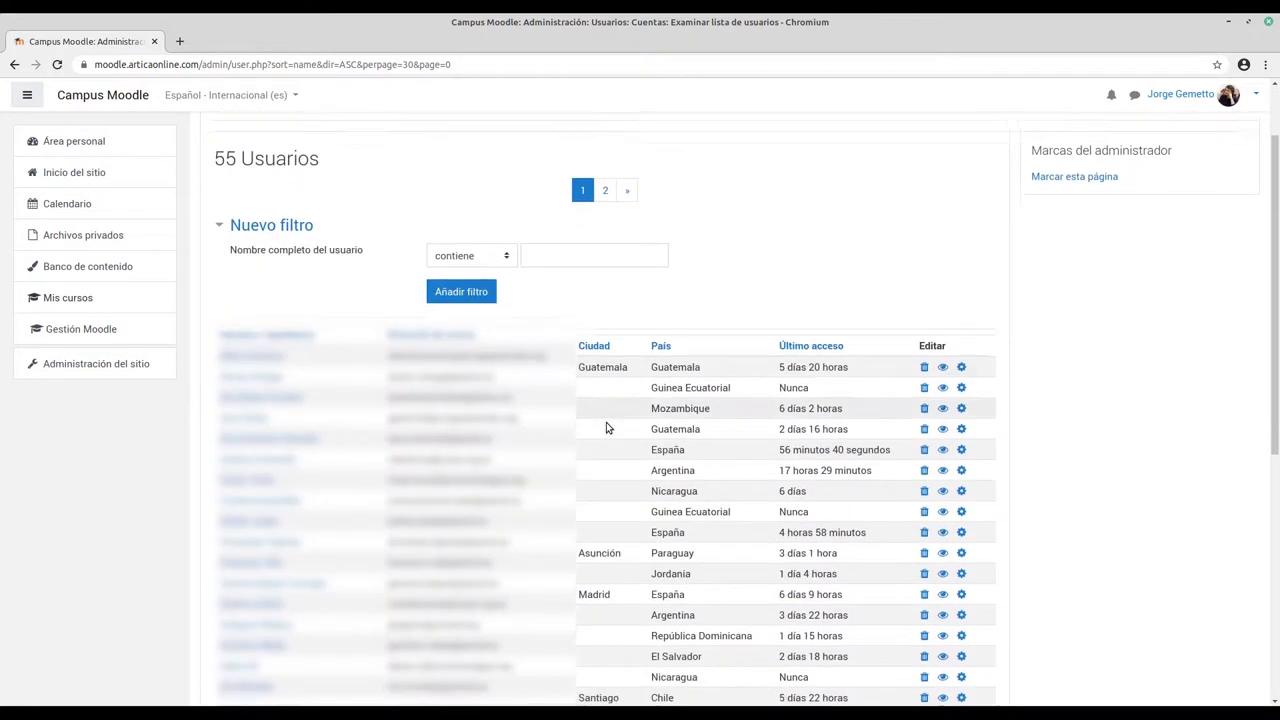
scroll(606, 427, "down", 1)
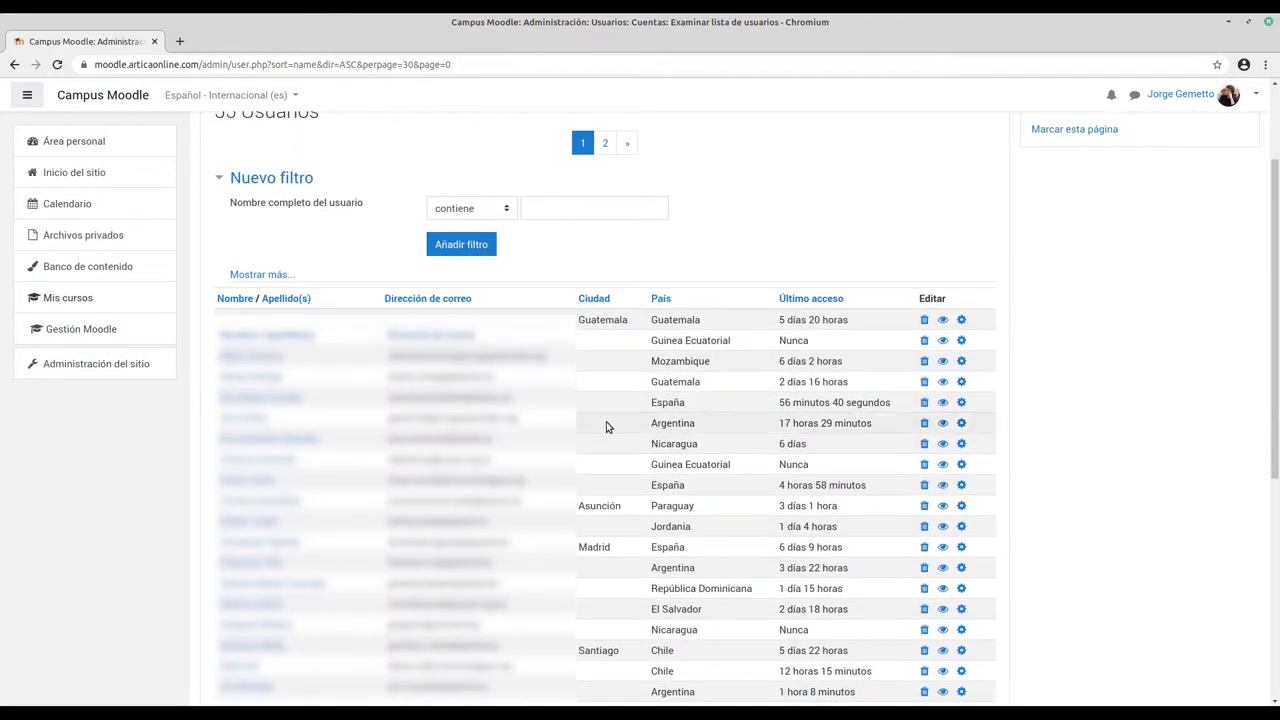